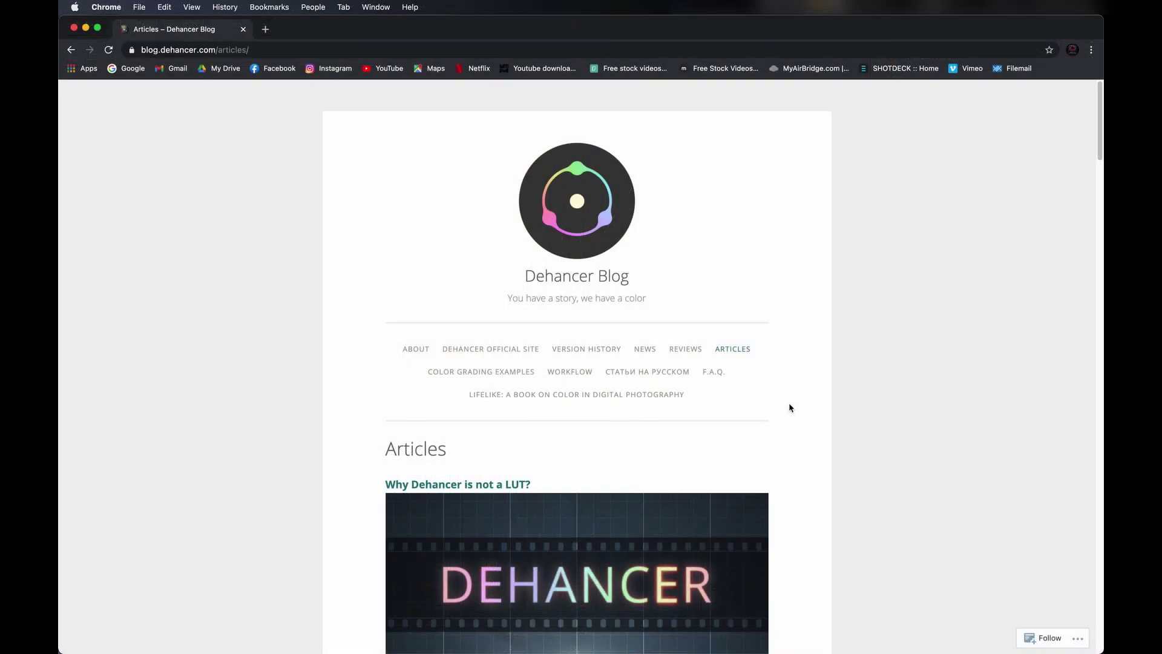
# Scroll the Dehancer Blog Articles list past the LUT, Color Head, Bloom and grain posts to Tools Diagram
pyautogui.scroll(-5, 703, 388)
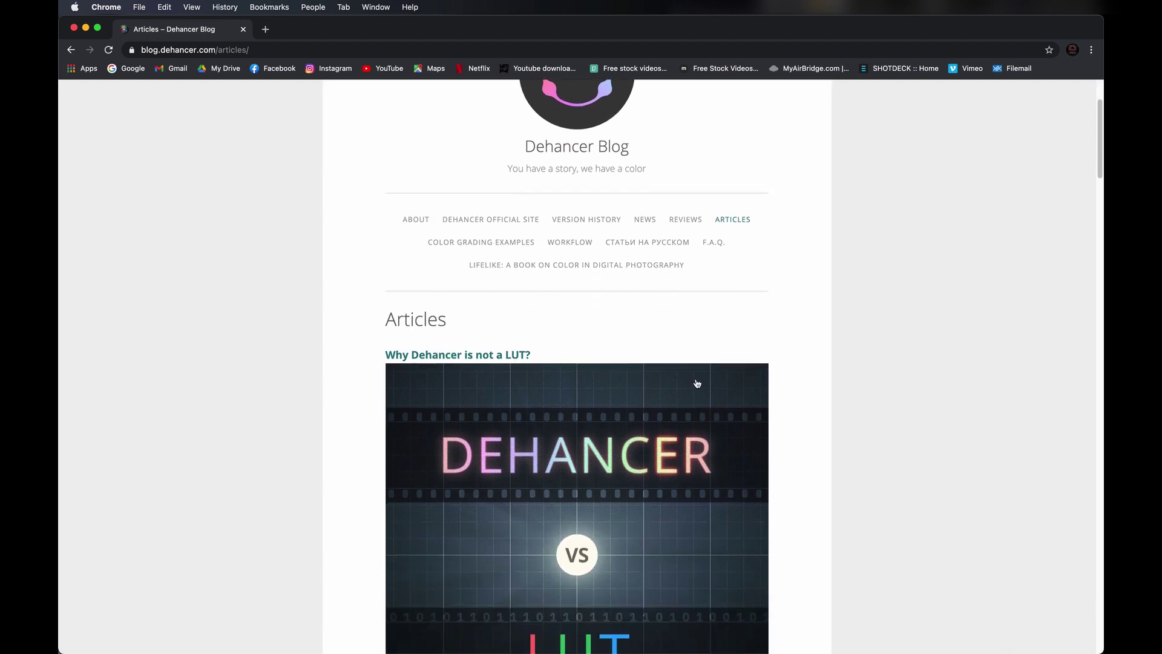
pyautogui.scroll(-15, 696, 381)
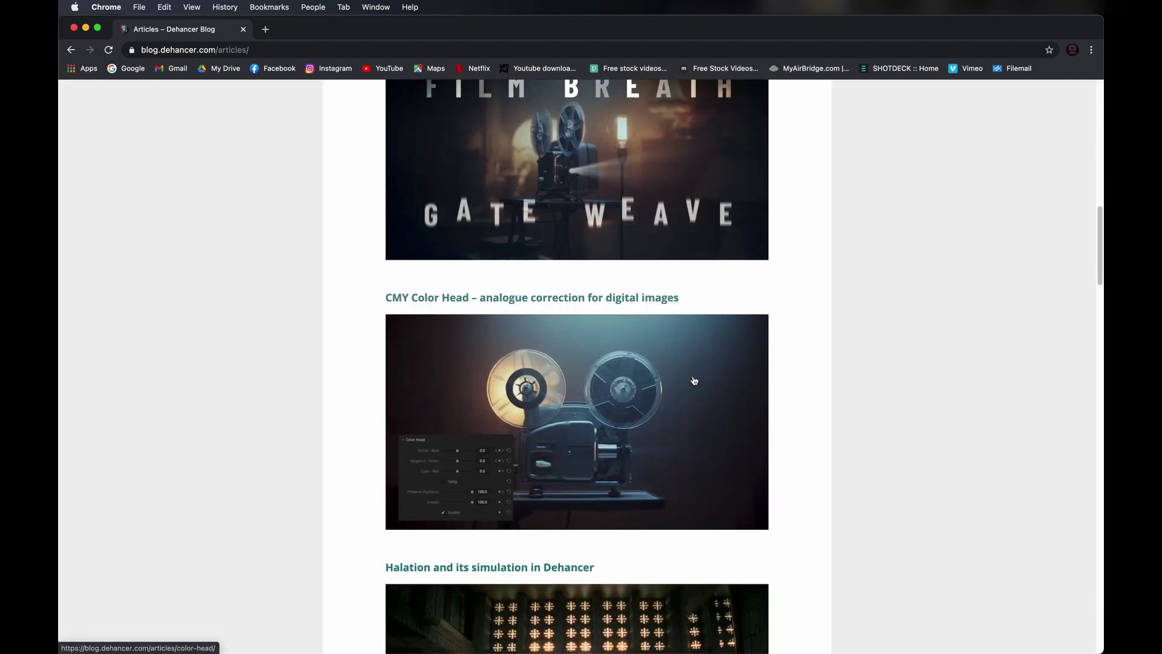
pyautogui.scroll(-18, 695, 380)
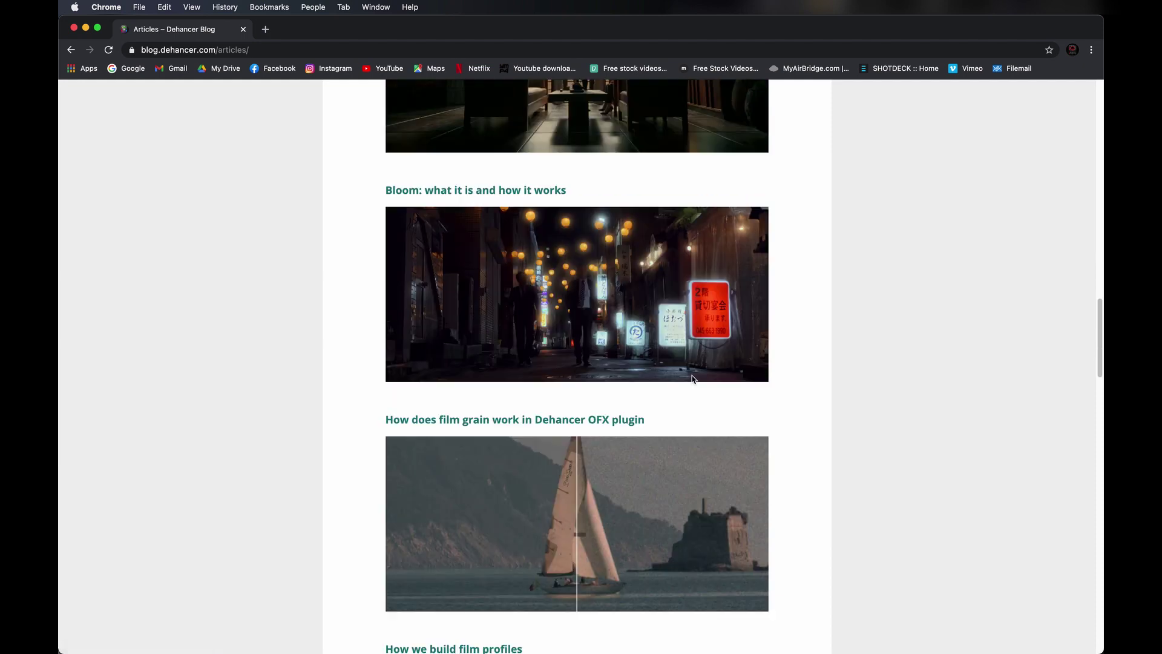
pyautogui.scroll(-20, 693, 380)
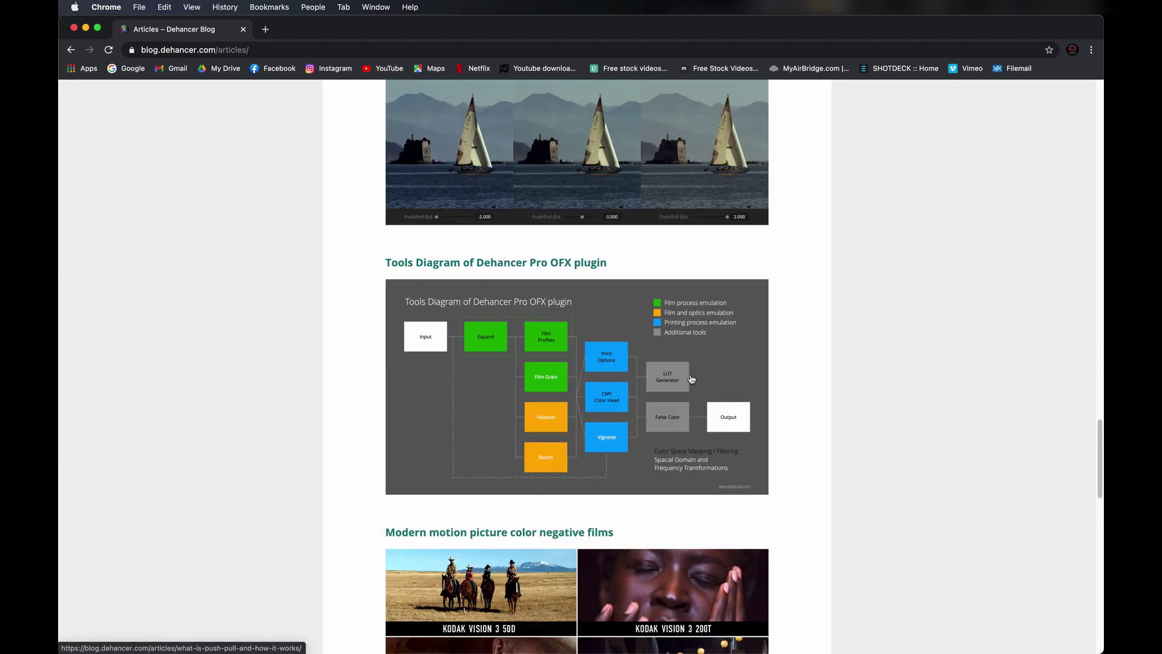
pyautogui.scroll(-15, 692, 379)
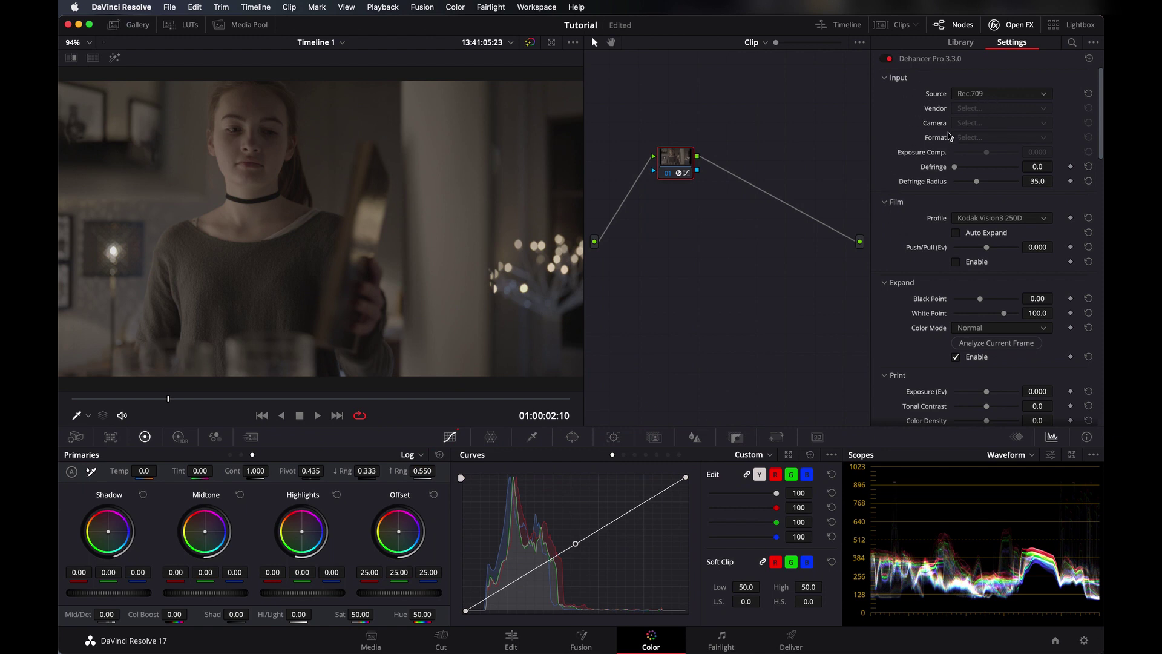
pyautogui.click(978, 94)
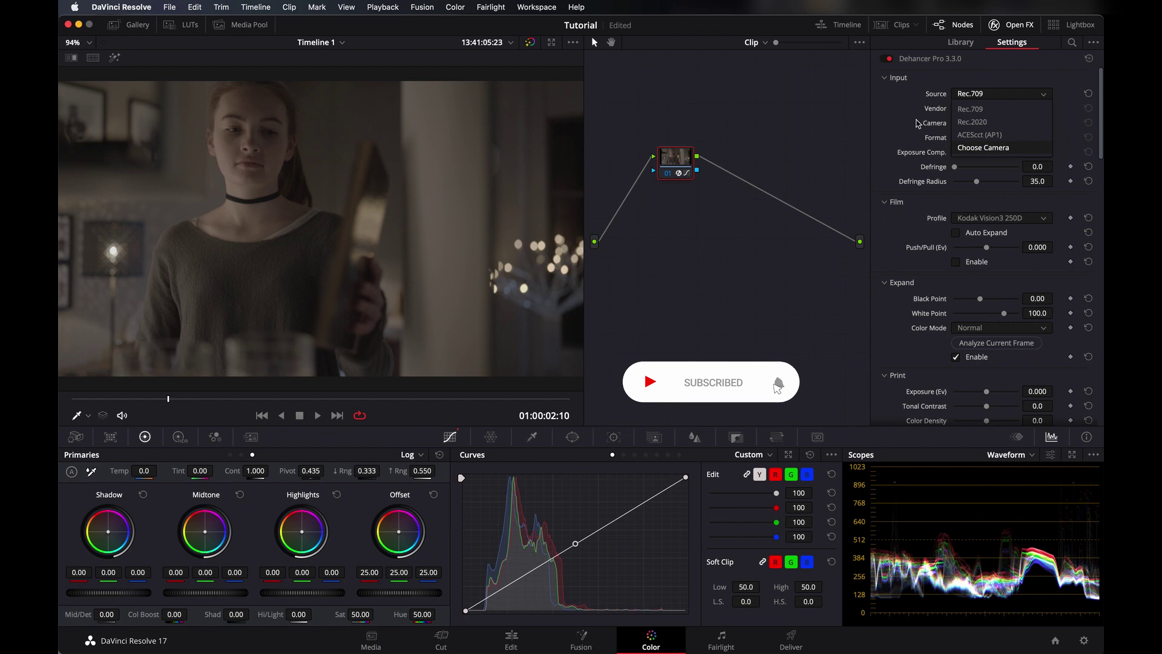
pyautogui.click(894, 115)
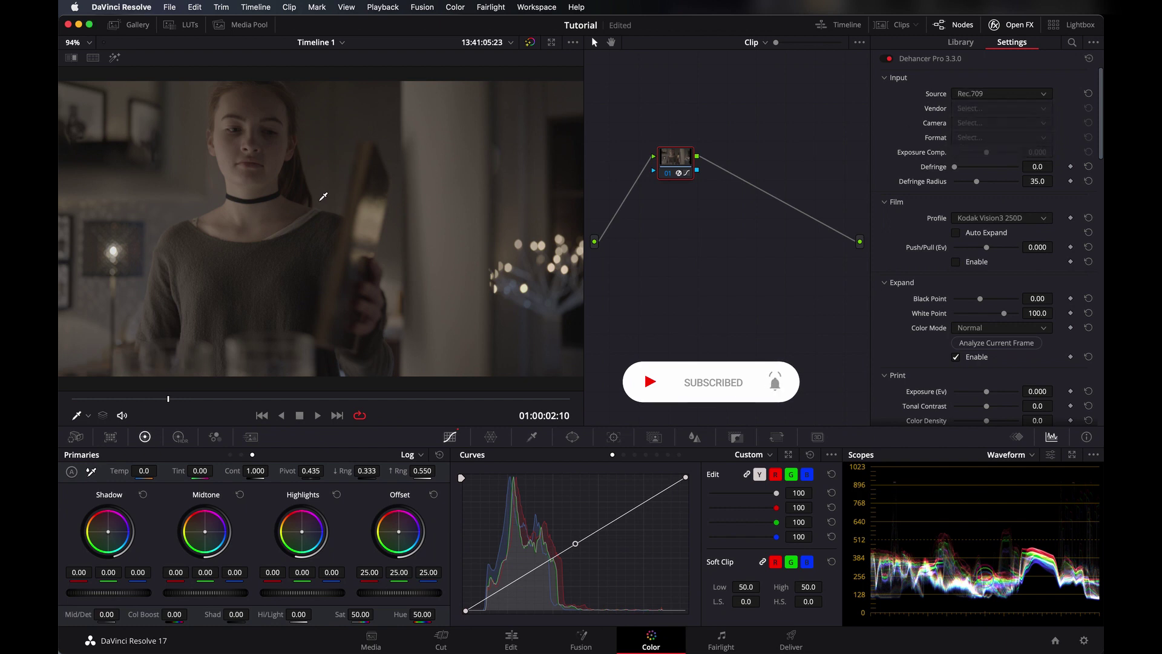
pyautogui.scroll(-2, 931, 179)
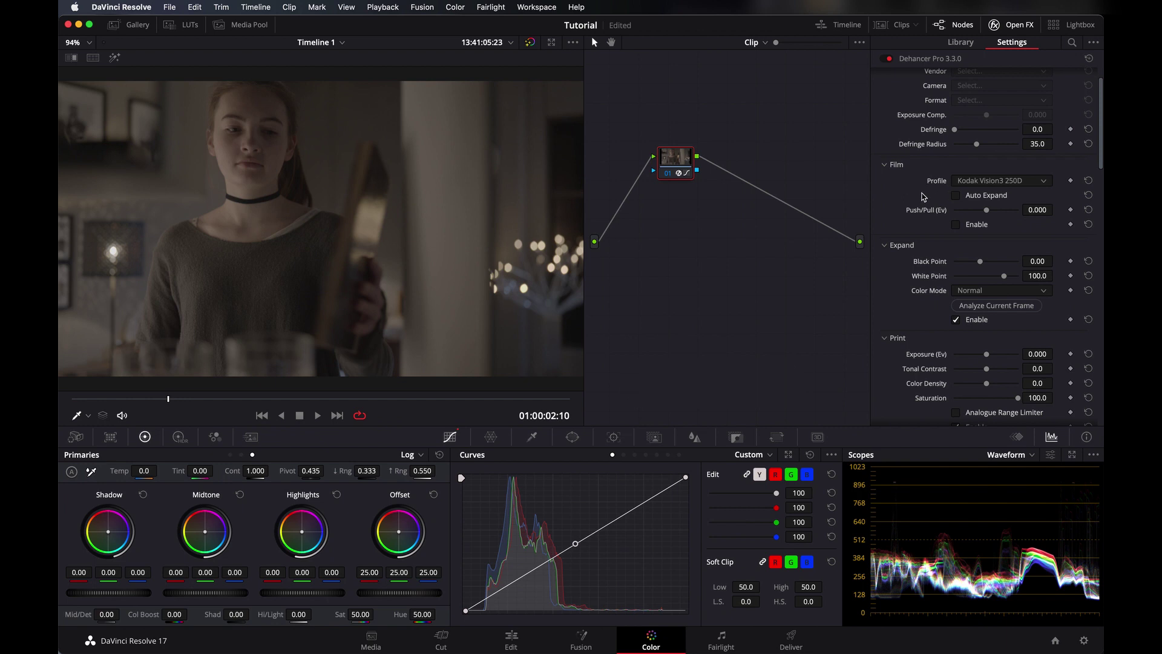
pyautogui.click(1002, 182)
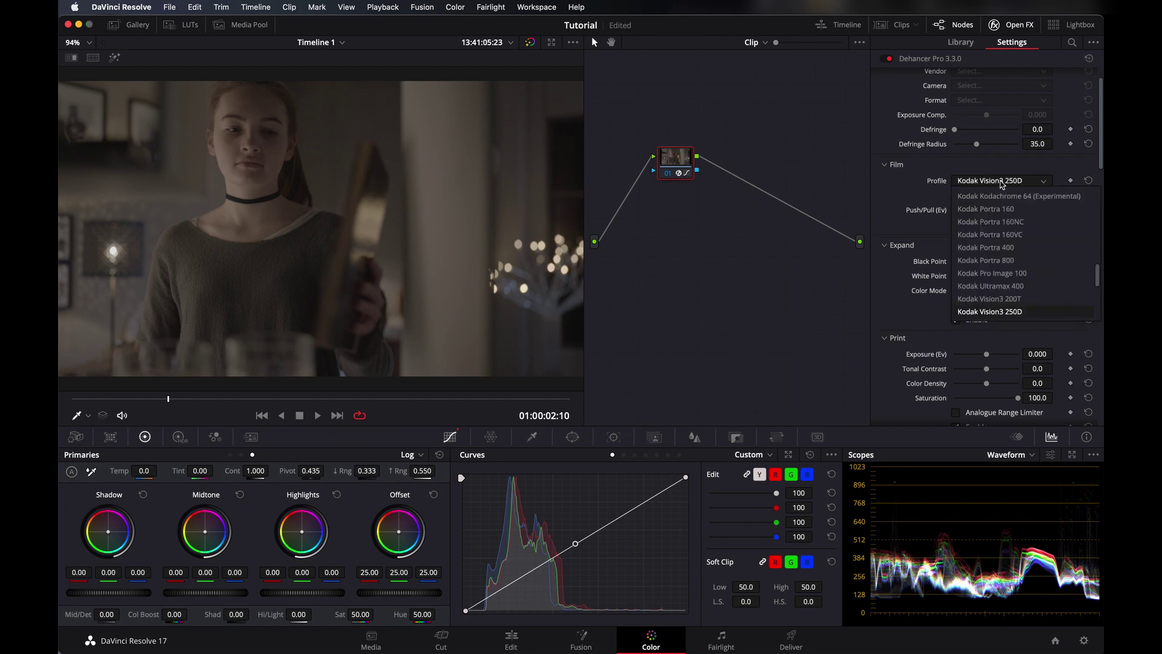
pyautogui.click(896, 200)
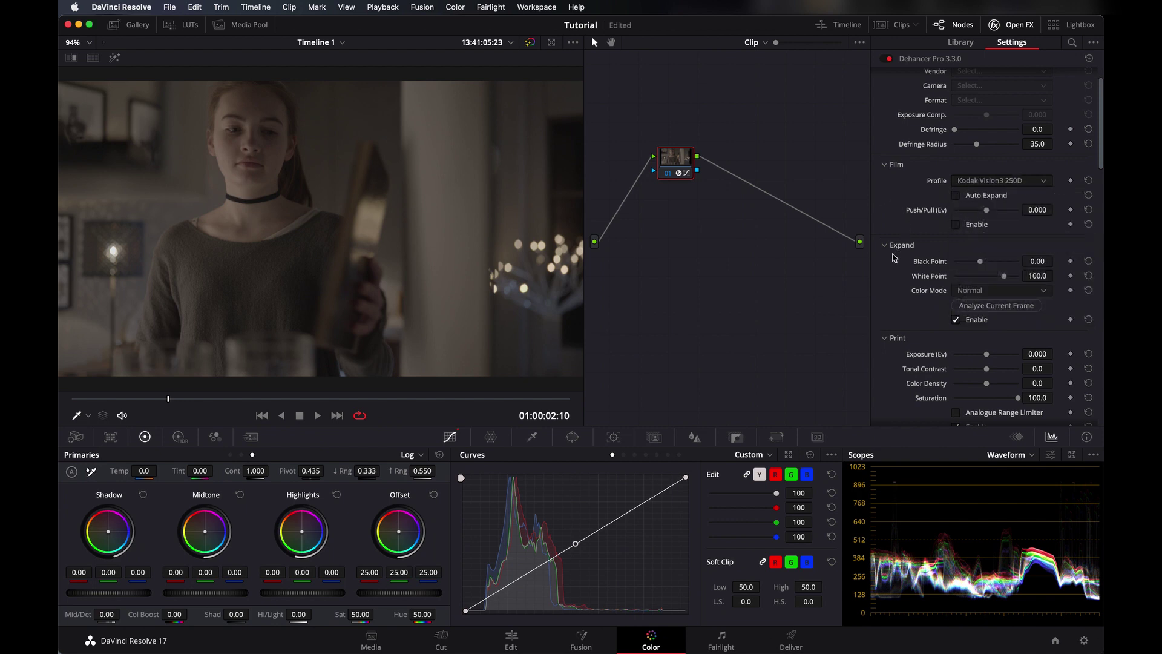
pyautogui.scroll(-2, 894, 261)
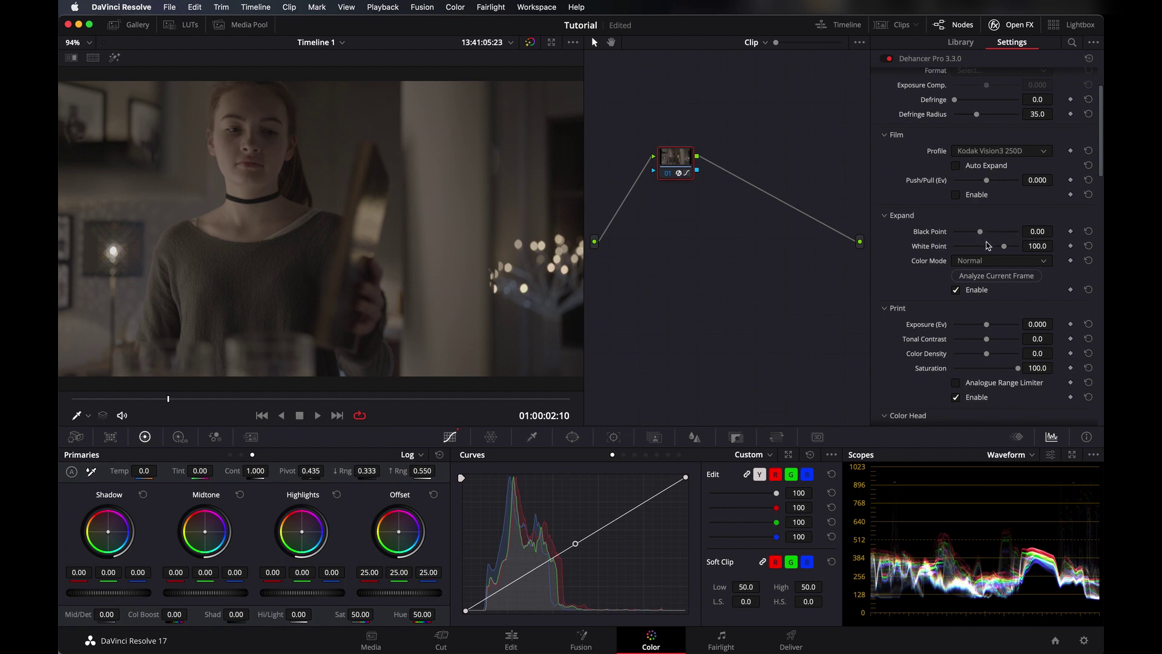
pyautogui.scroll(-5, 889, 295)
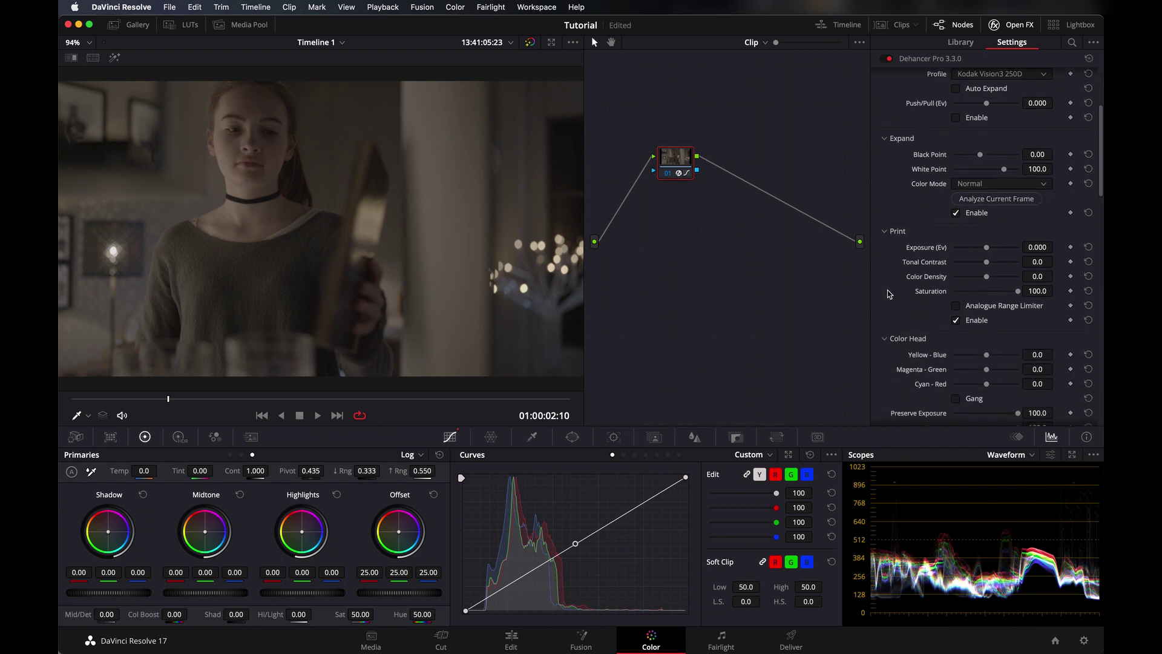
pyautogui.scroll(-2, 894, 265)
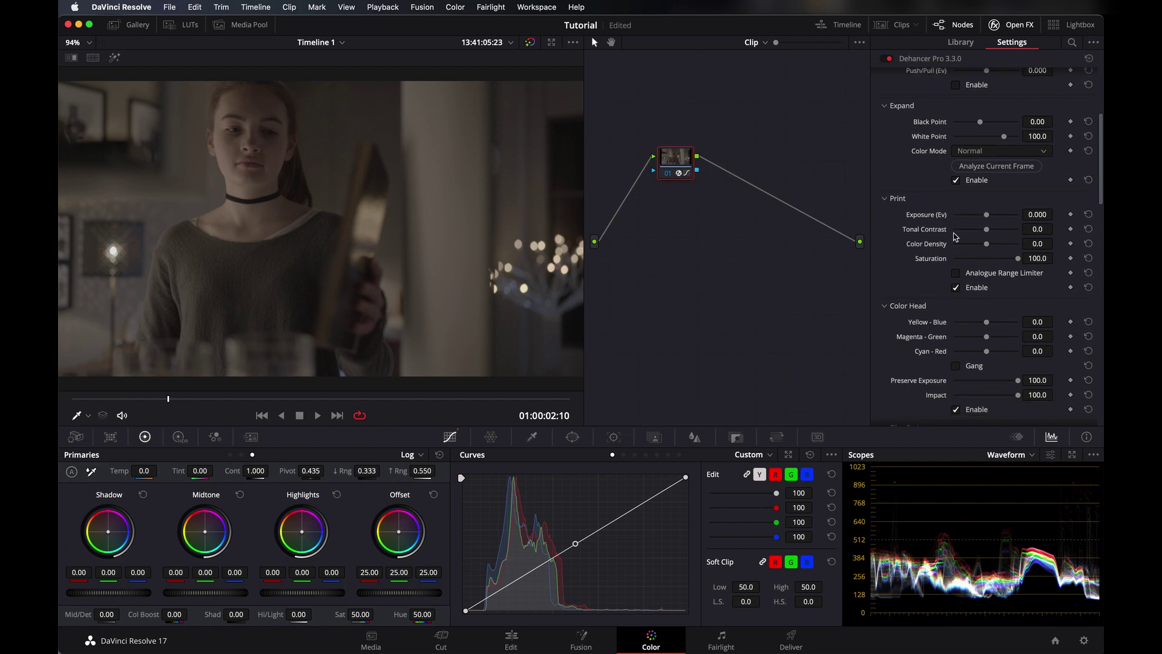
pyautogui.scroll(-1, 938, 275)
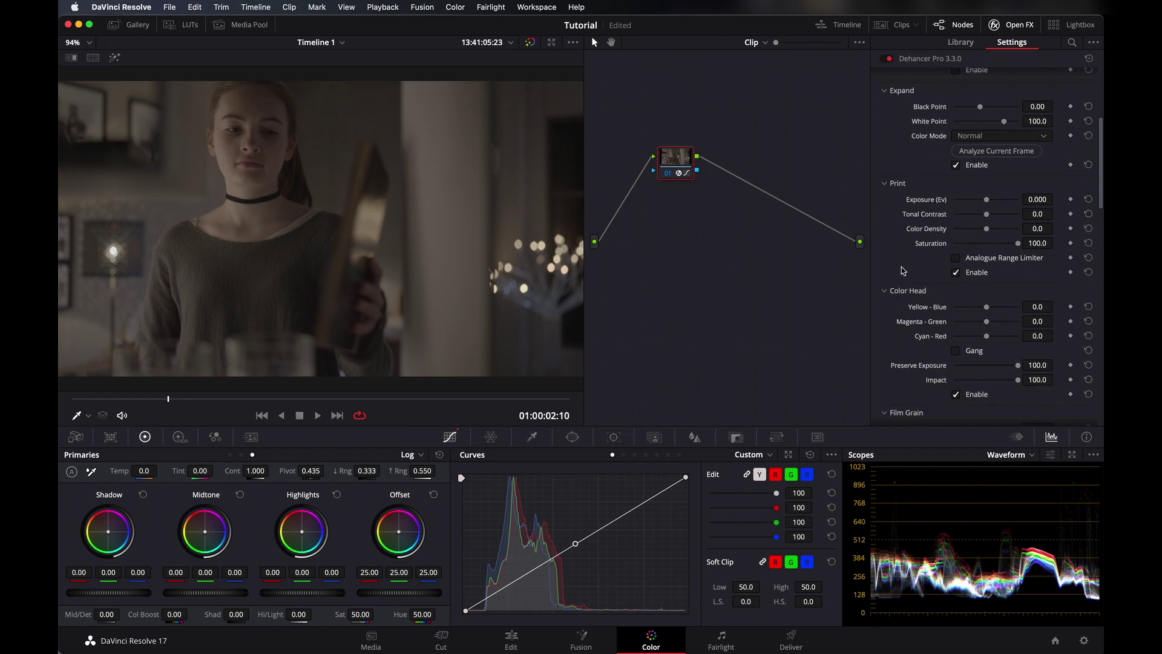
pyautogui.scroll(-5, 911, 324)
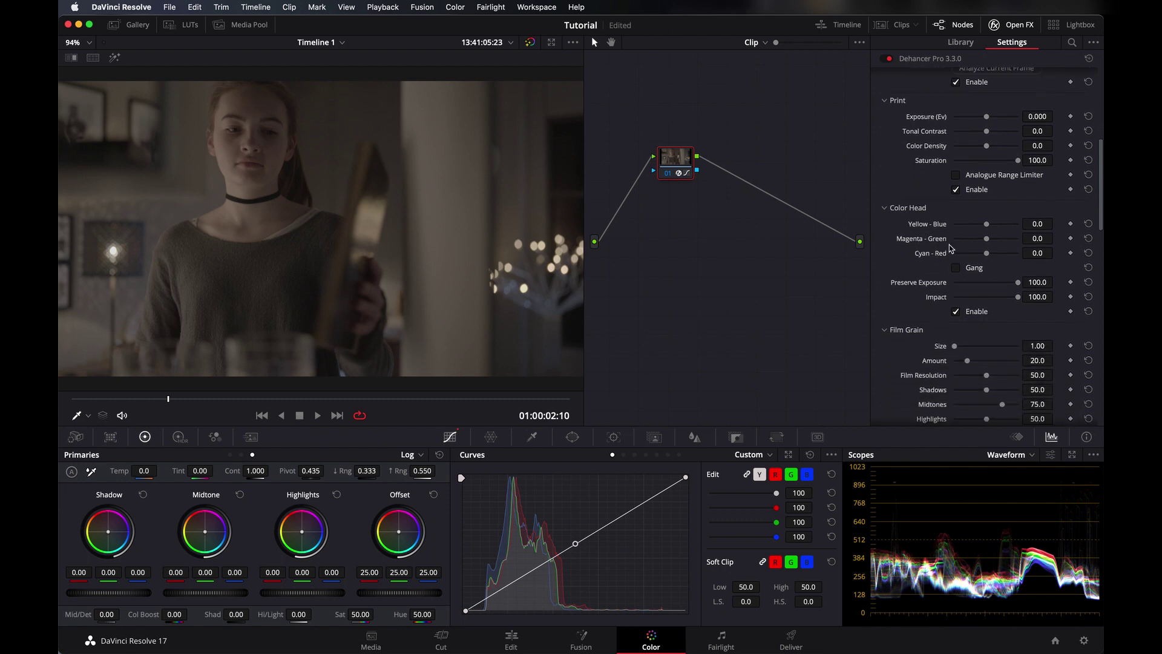
pyautogui.scroll(-7, 900, 320)
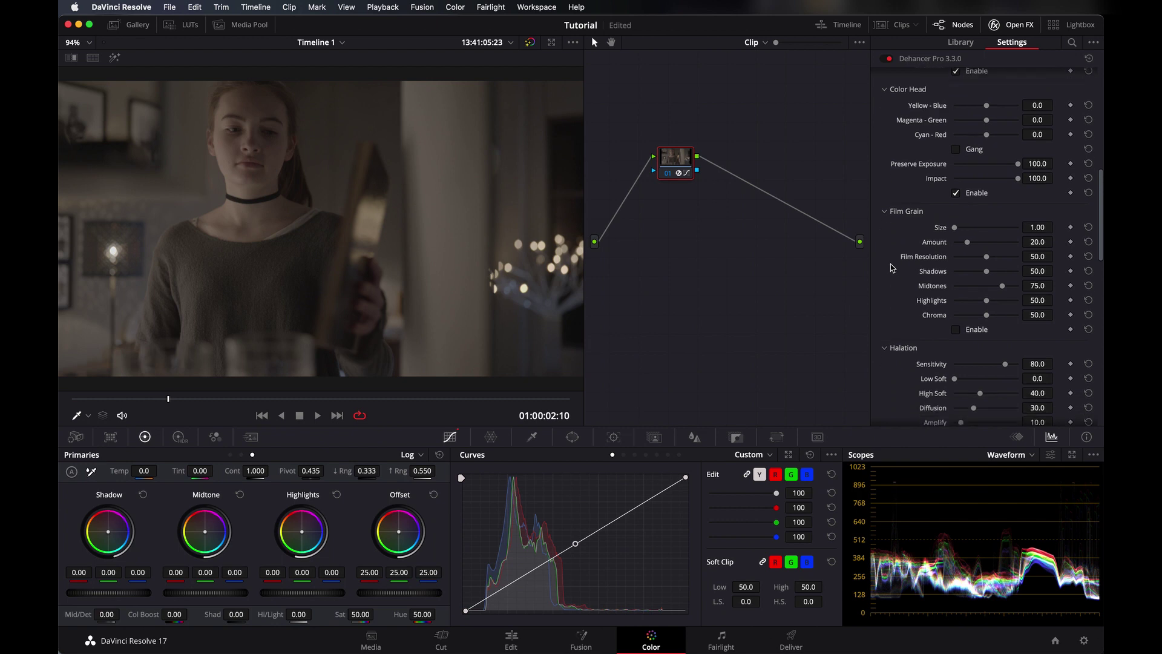
pyautogui.scroll(-1, 896, 252)
pyautogui.scroll(-3, 904, 285)
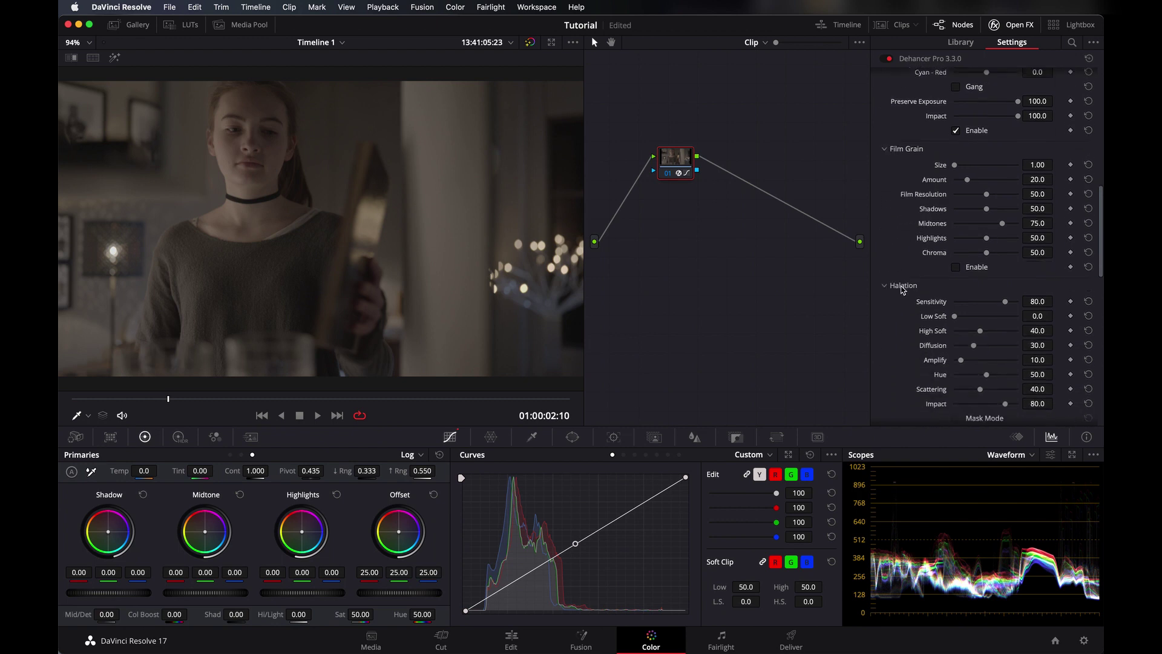
pyautogui.scroll(-6, 915, 306)
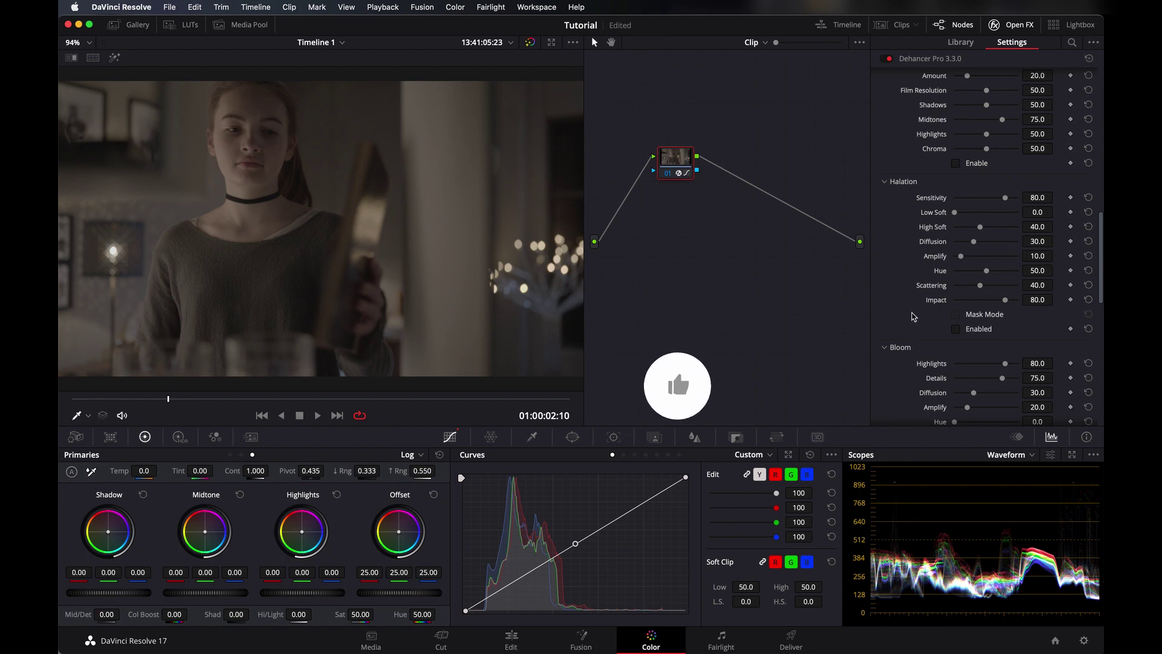
pyautogui.scroll(-15, 911, 299)
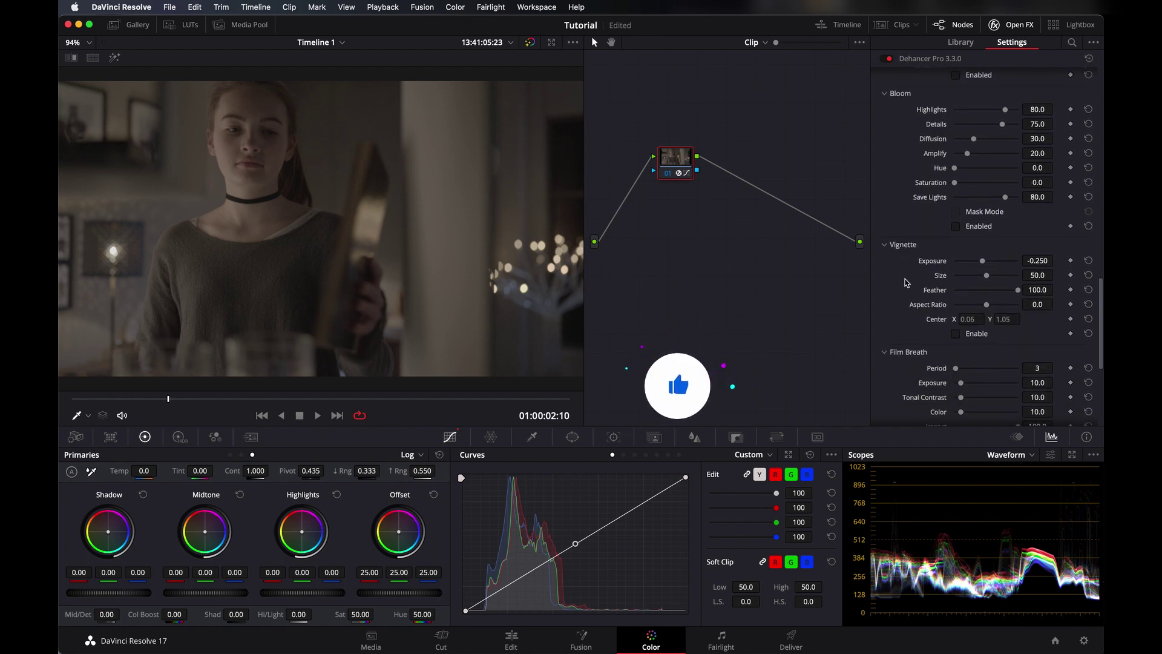
pyautogui.scroll(-13, 914, 301)
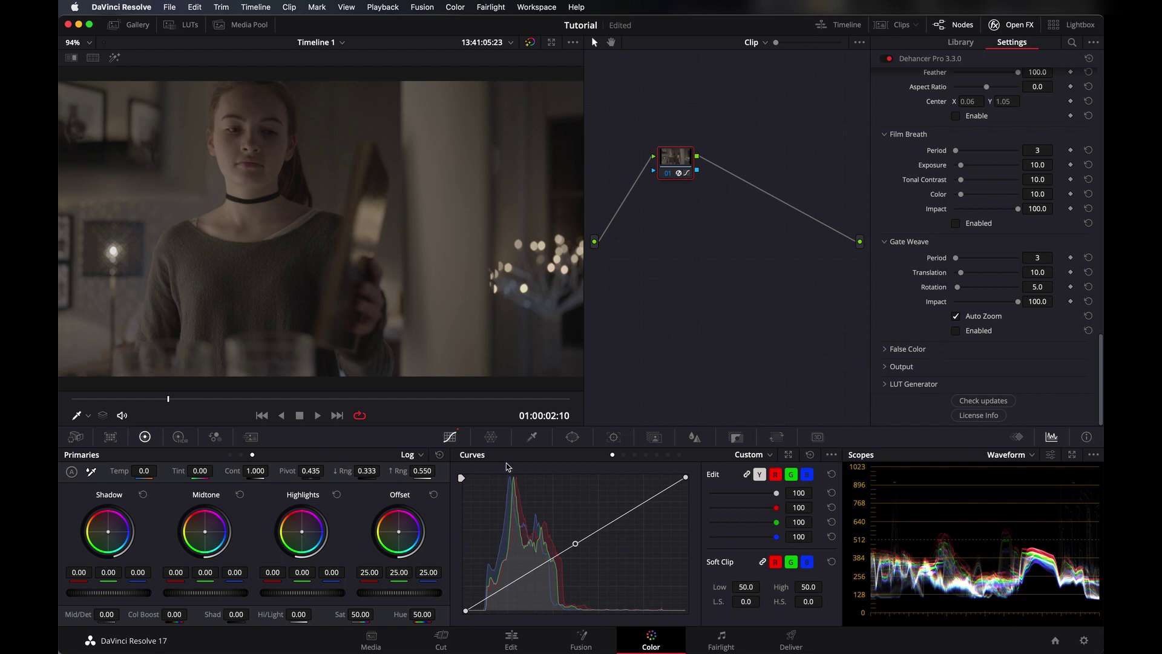
pyautogui.moveTo(319, 651)
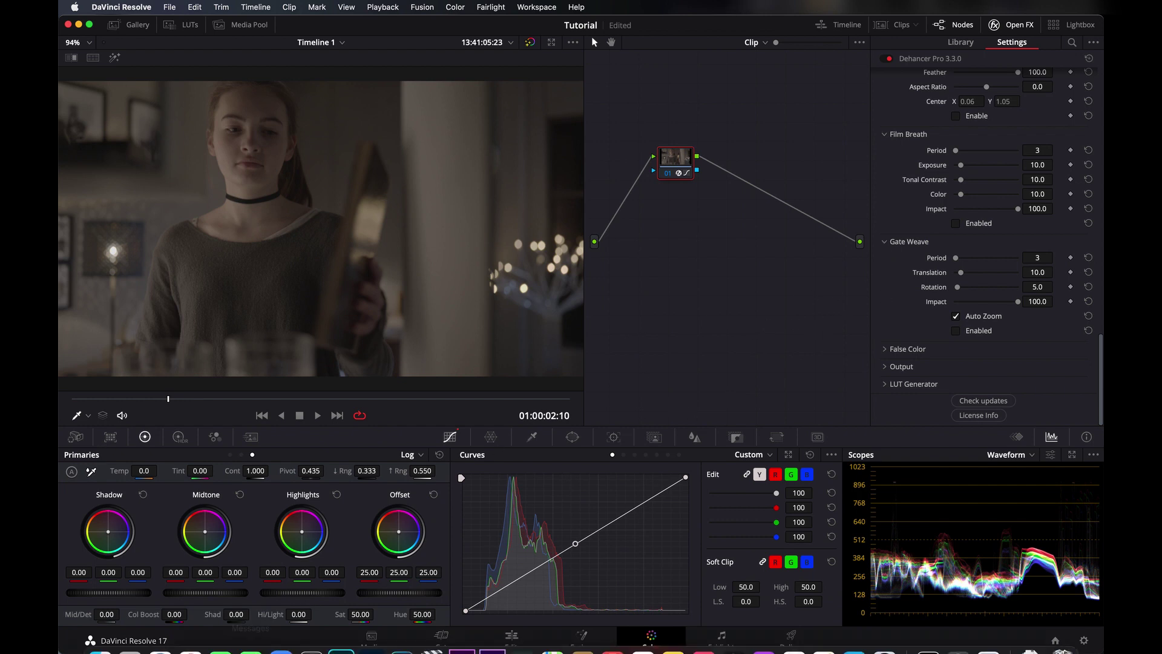
# Return to Chrome and play the Film Breath and Gate Weave demo video full screen to 0:20
pyautogui.click(191, 634)
pyautogui.doubleClick(594, 397)
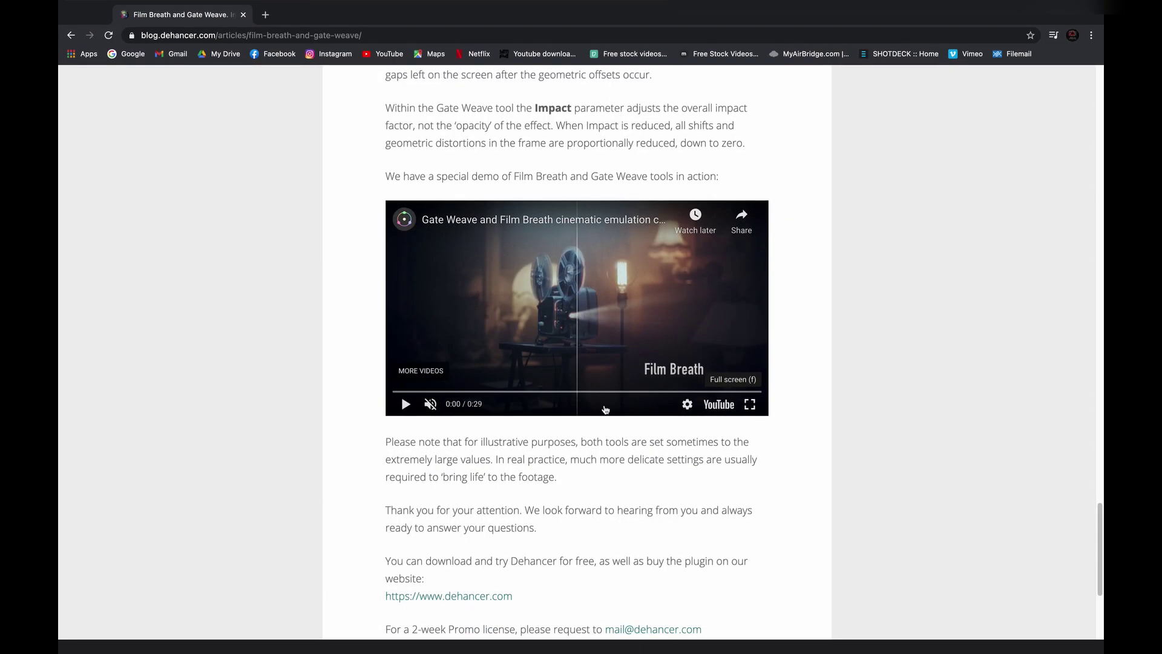
pyautogui.click(92, 638)
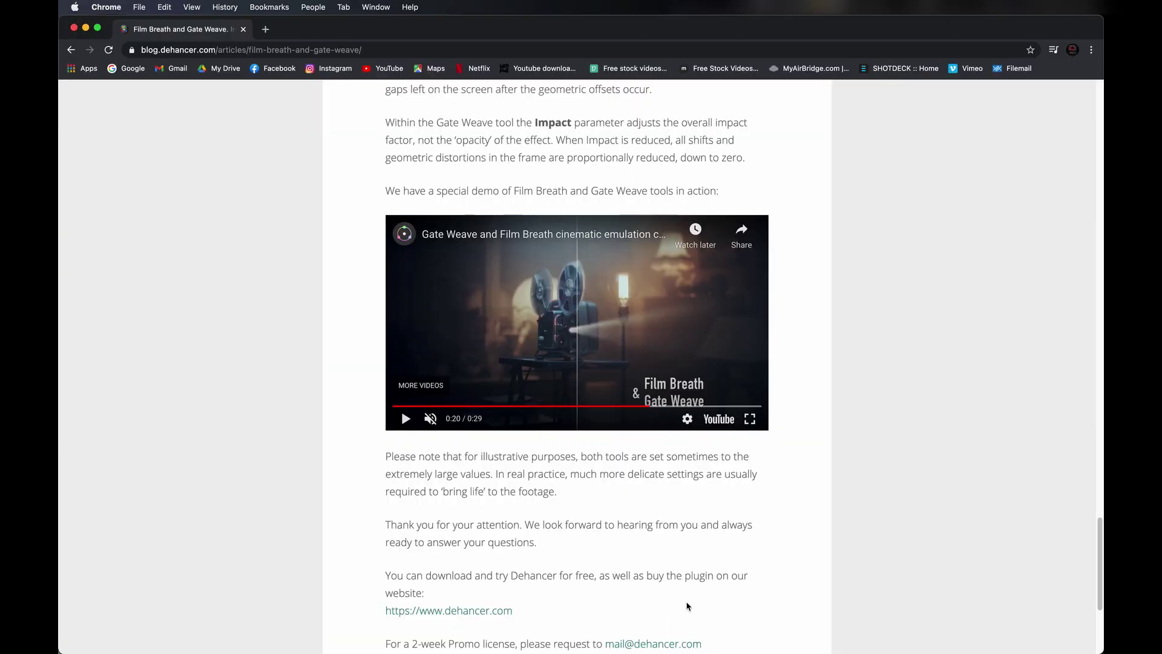
pyautogui.moveTo(291, 651)
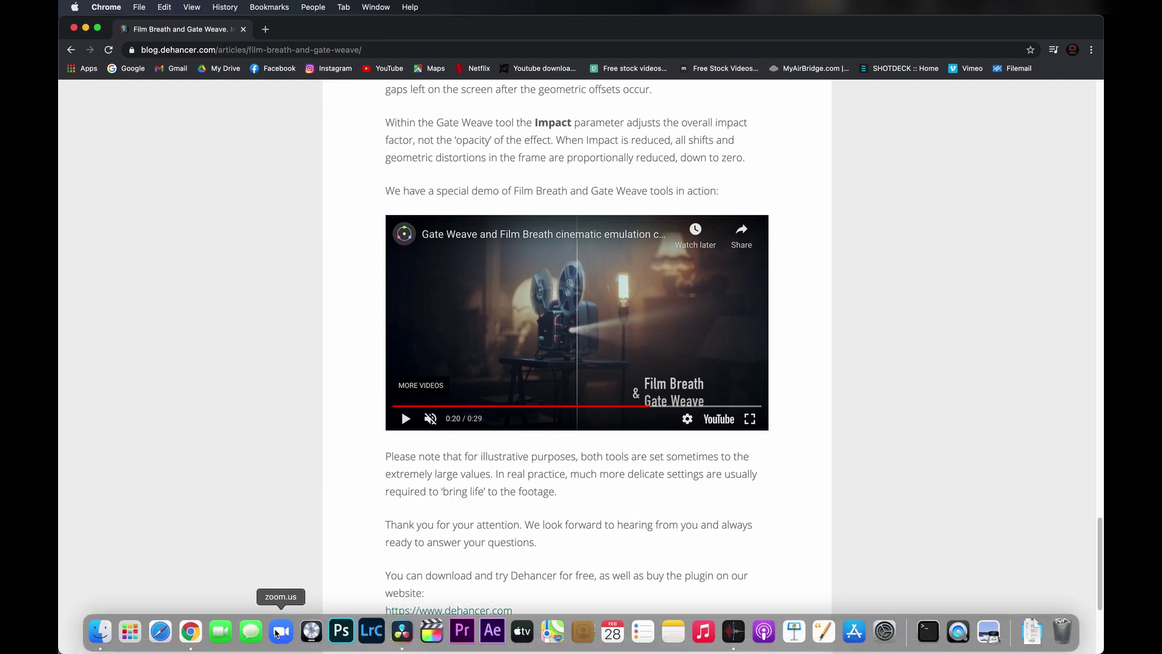
# Back in DaVinci Resolve, preview the IRE 16-zones False Color view, then turn it off
pyautogui.click(400, 632)
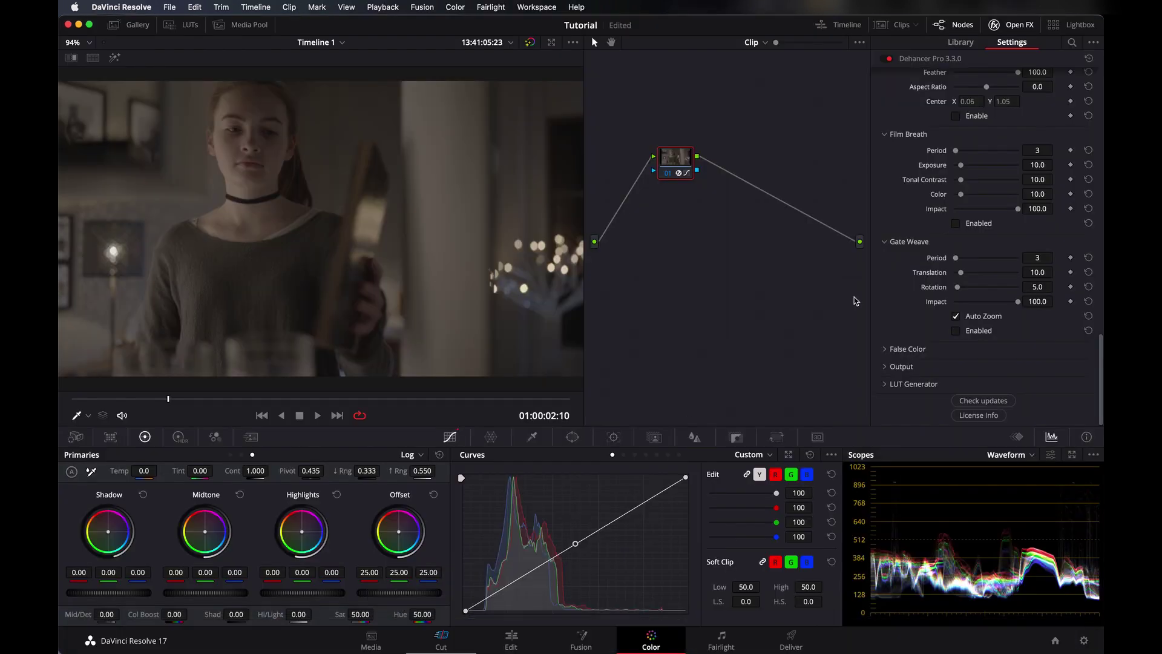
pyautogui.click(921, 350)
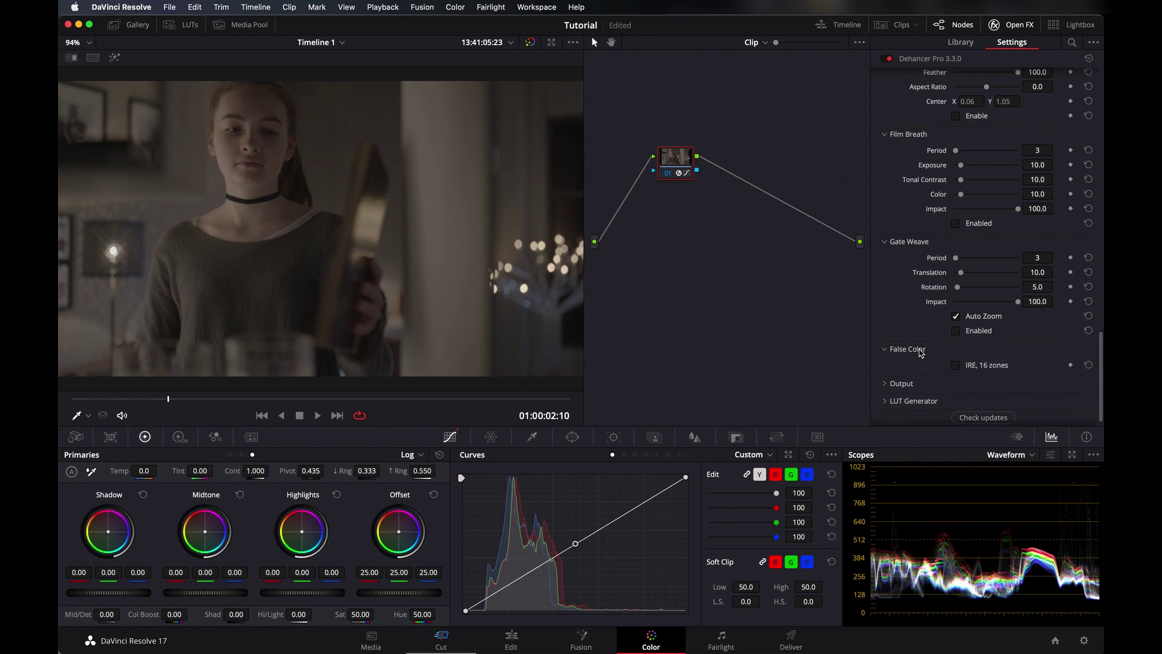
pyautogui.click(957, 366)
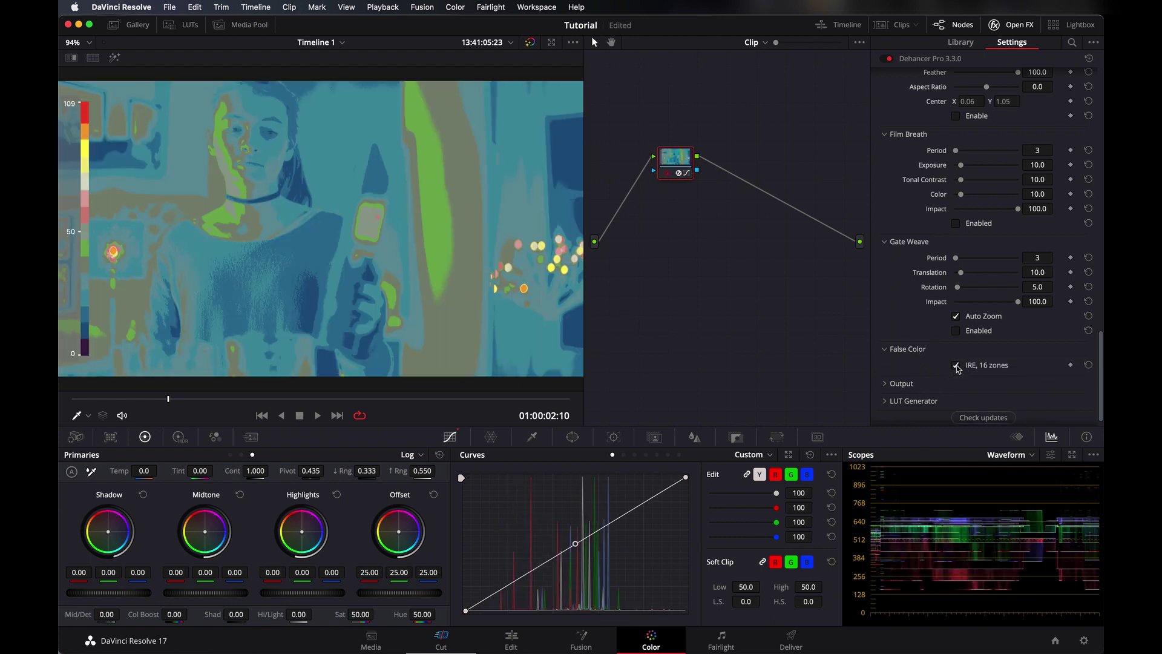
pyautogui.click(956, 366)
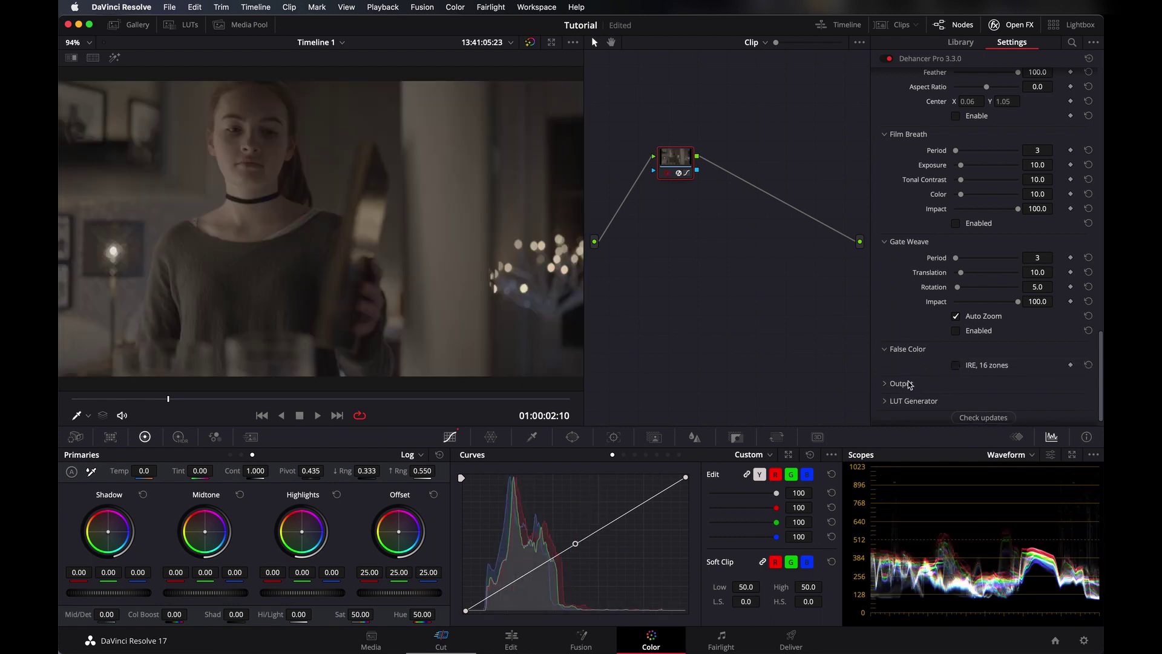
# Inspect the Output and LUT Generator sections, then collapse them along with False Color
pyautogui.click(911, 384)
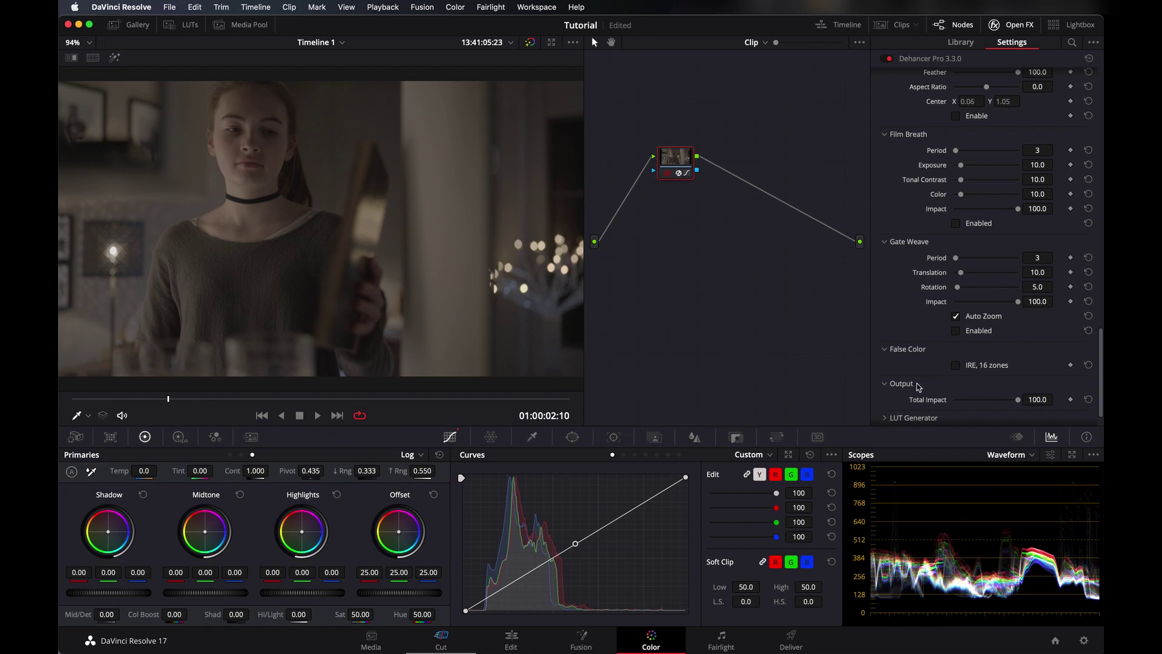
pyautogui.click(902, 384)
pyautogui.click(908, 350)
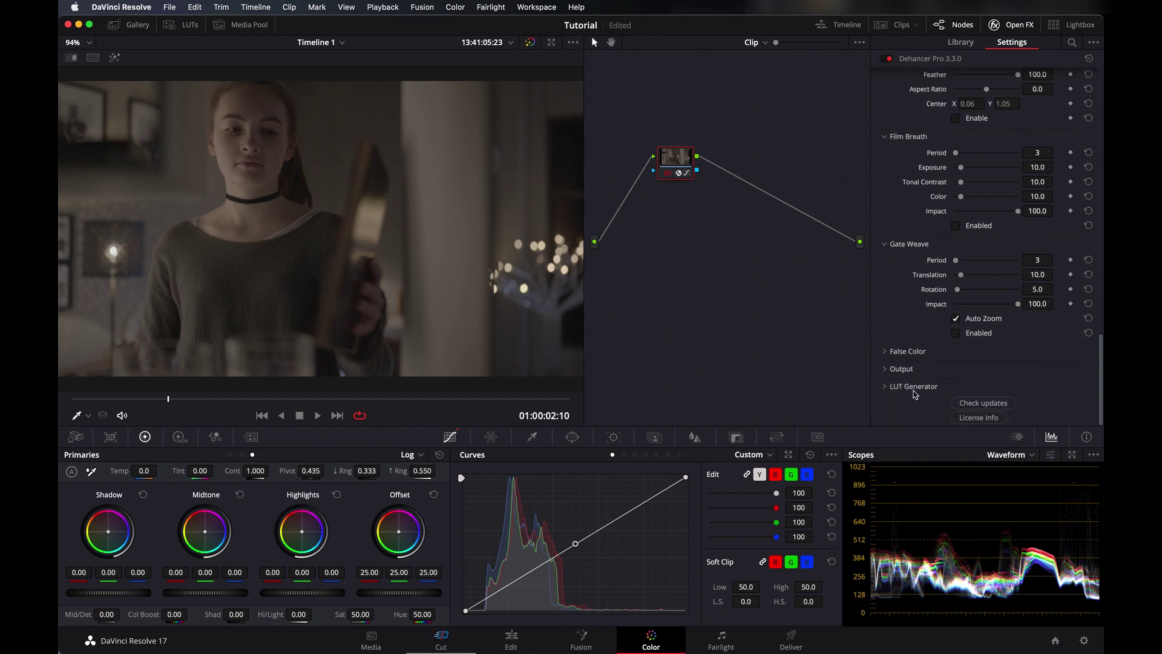
pyautogui.click(915, 391)
pyautogui.scroll(-2, 879, 387)
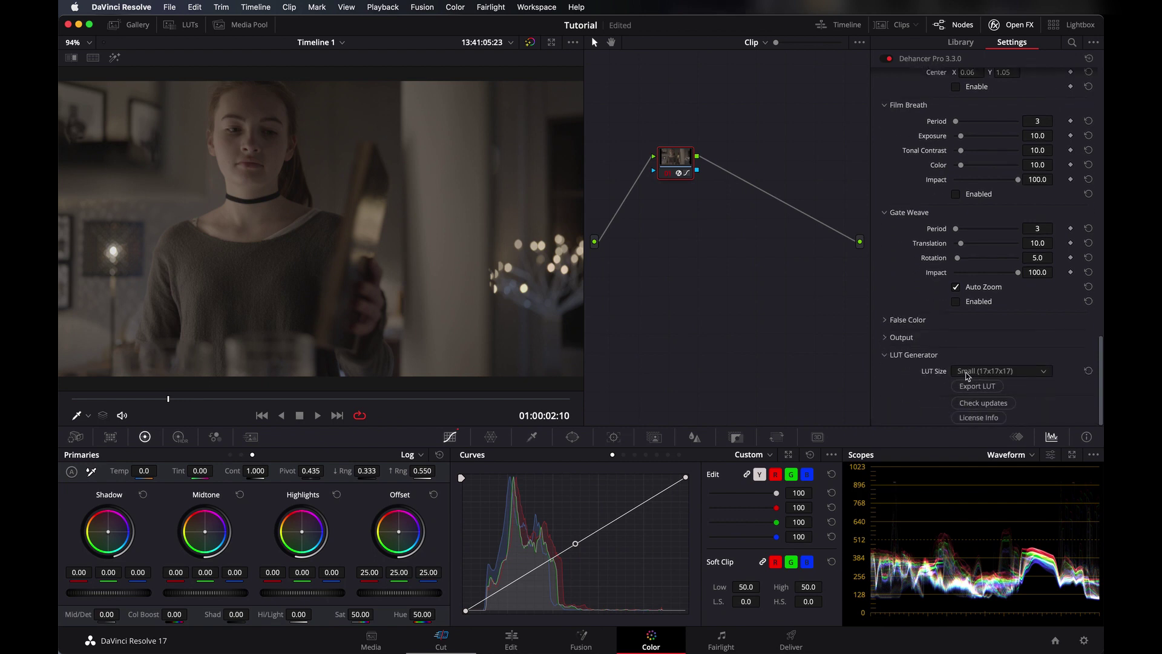
pyautogui.click(914, 356)
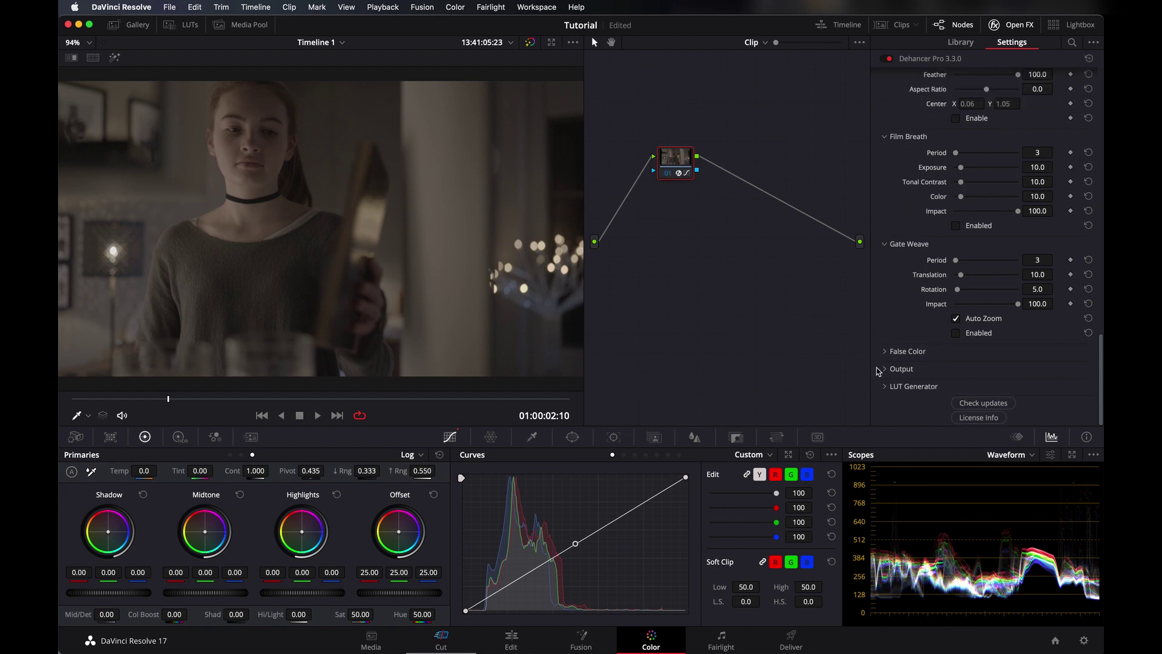
pyautogui.scroll(10, 930, 359)
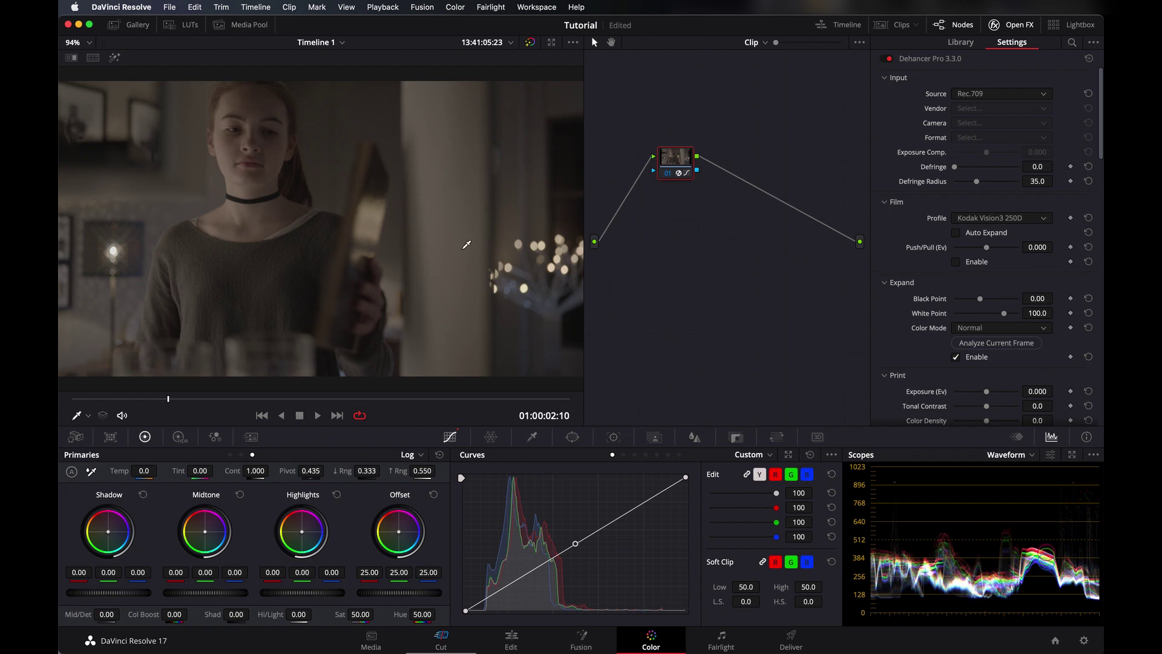
# Set Dehancer's input to Choose Camera: Arri Alexa Mini, Log C, with Exposure Comp. 0.468
pyautogui.click(968, 95)
pyautogui.click(948, 144)
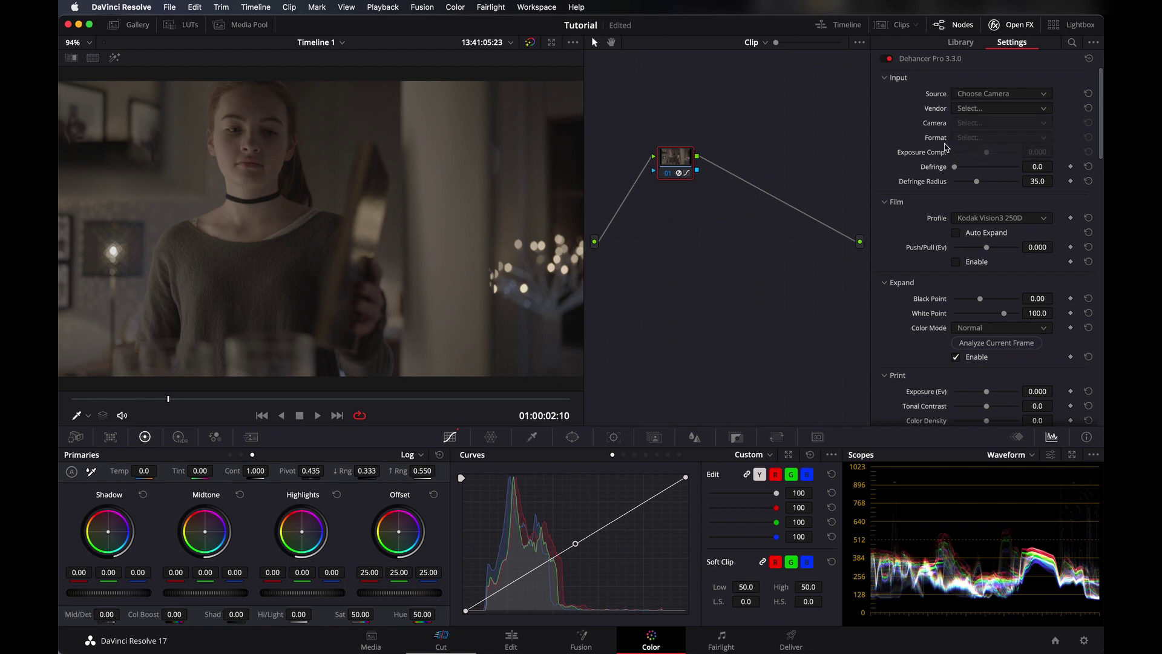
pyautogui.click(963, 110)
pyautogui.click(969, 138)
pyautogui.click(972, 124)
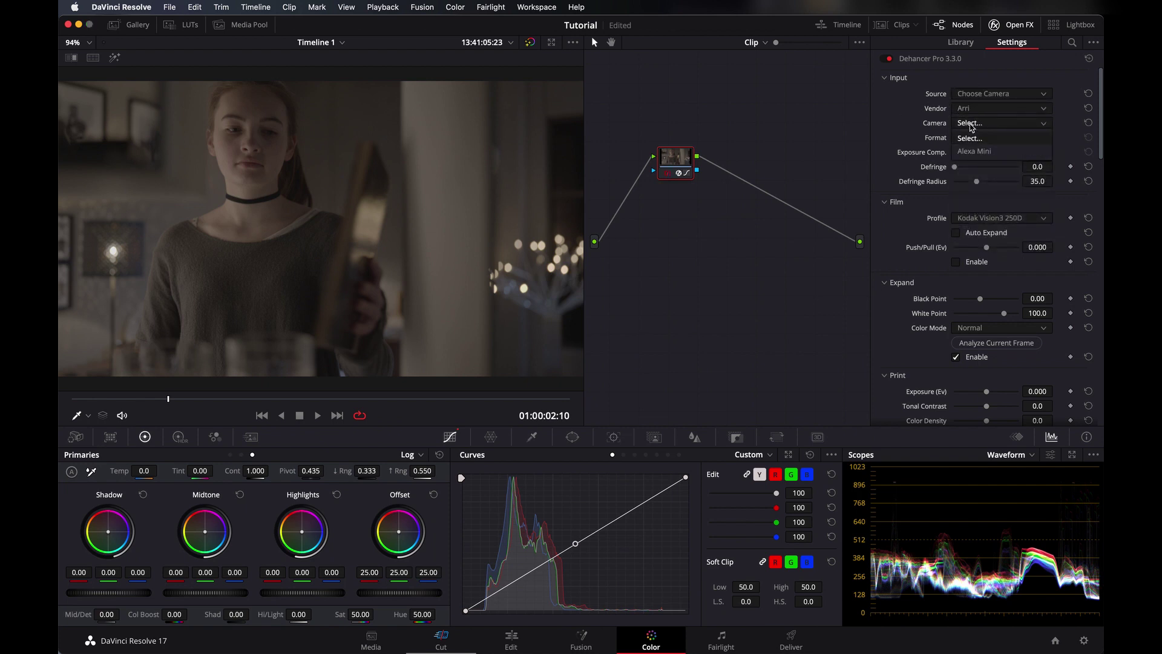
pyautogui.click(975, 151)
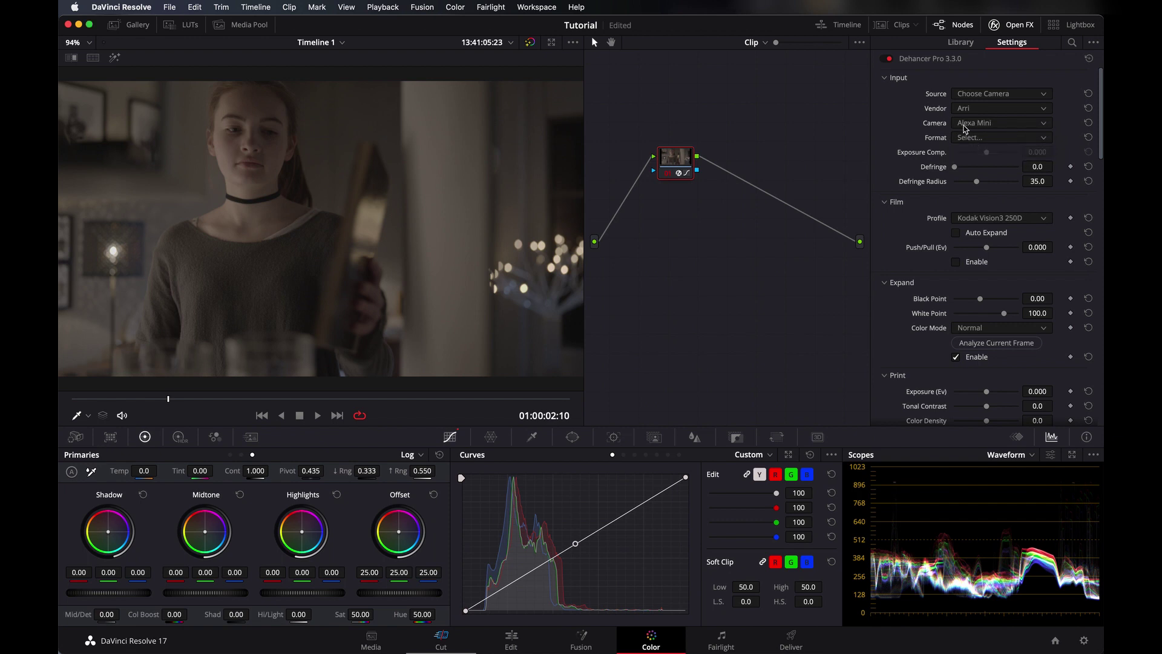
pyautogui.click(992, 139)
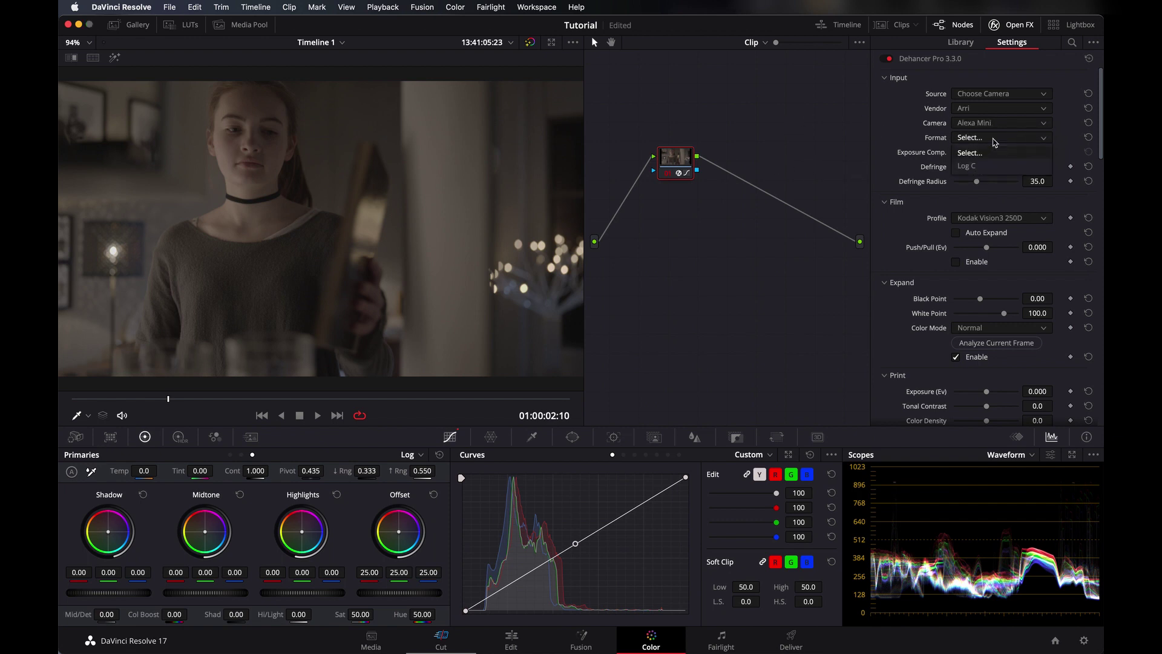
pyautogui.click(985, 166)
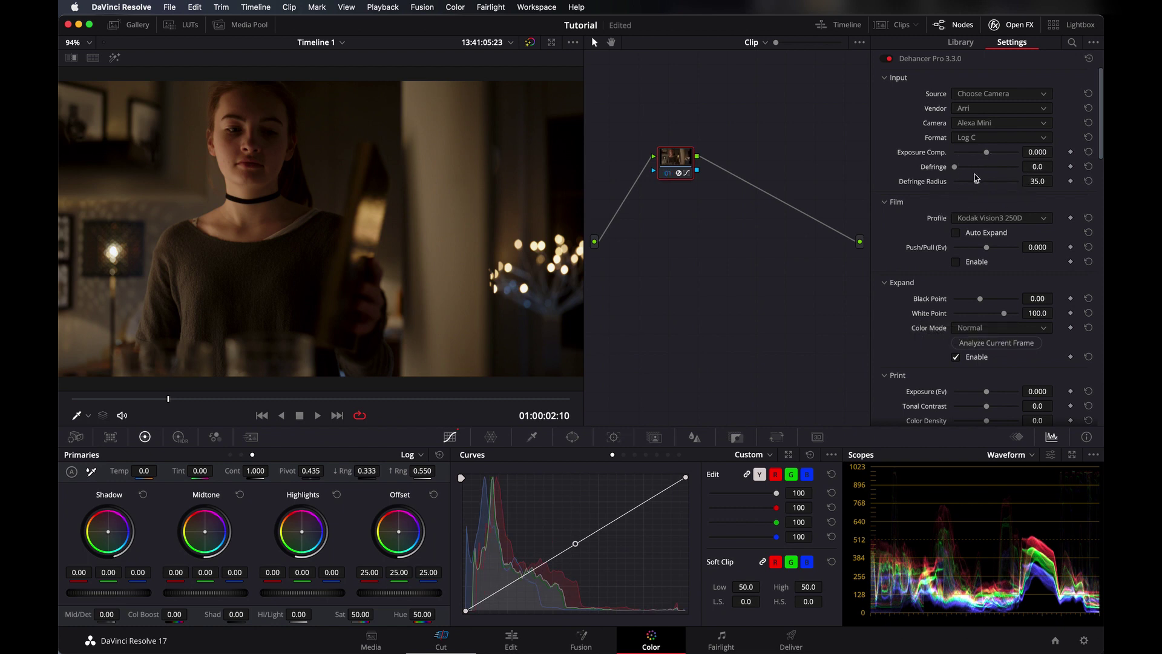
pyautogui.moveTo(988, 156)
pyautogui.mouseDown()
pyautogui.moveTo(1004, 157)
pyautogui.moveTo(992, 156)
pyautogui.mouseUp()
# Enable Film and pick Agfa Agfacolor XRS 200 (Exp. 1991) after trying AGFA Chrome RSX II 200
pyautogui.scroll(-1, 944, 242)
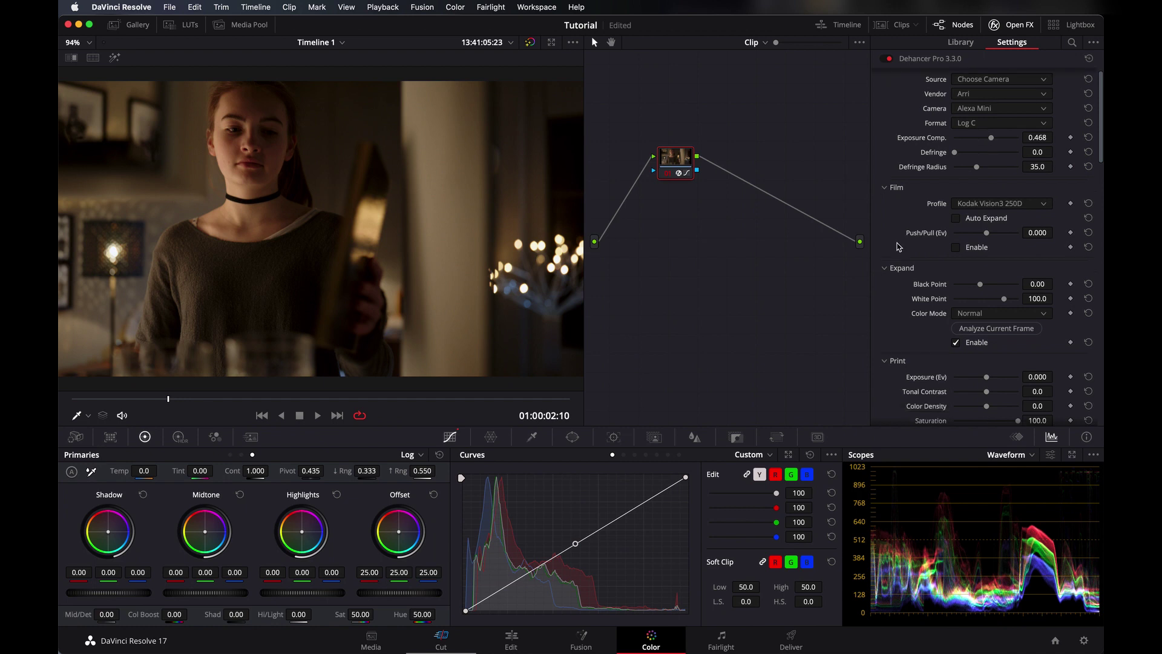
pyautogui.click(957, 241)
pyautogui.click(993, 196)
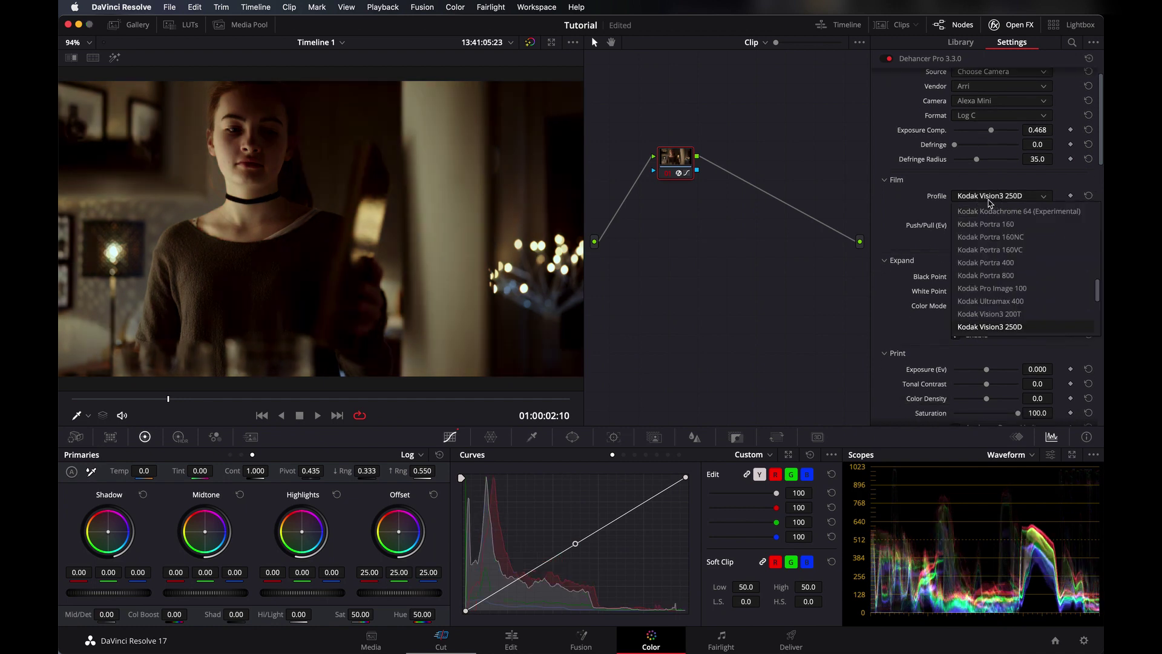
pyautogui.scroll(10, 987, 248)
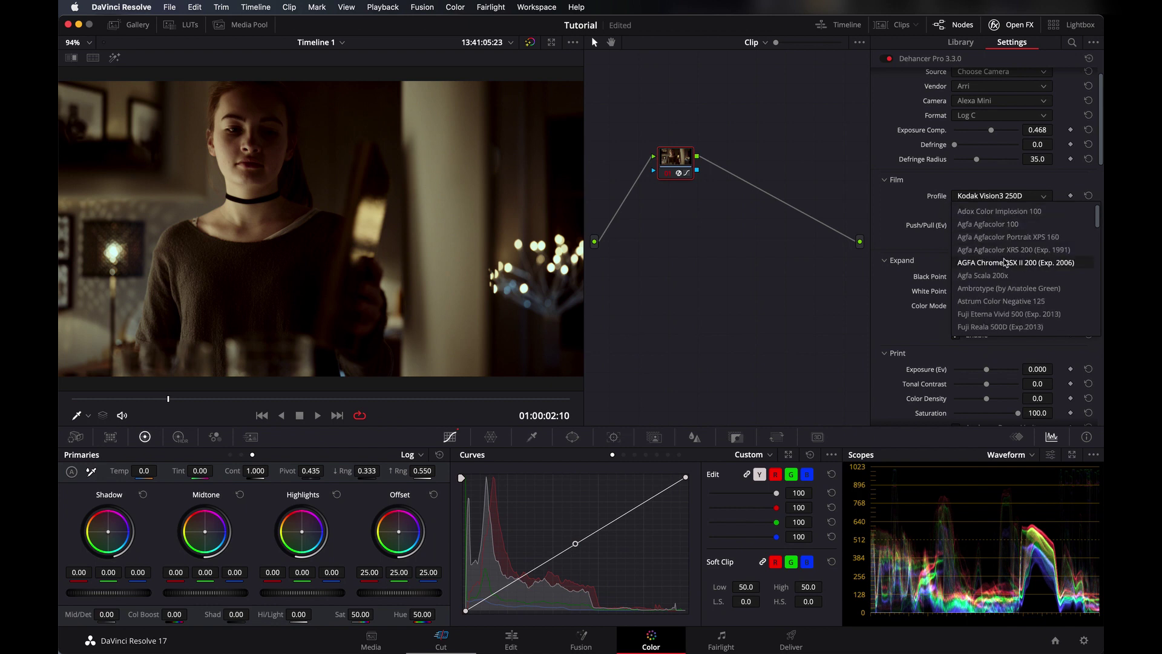
pyautogui.click(1004, 264)
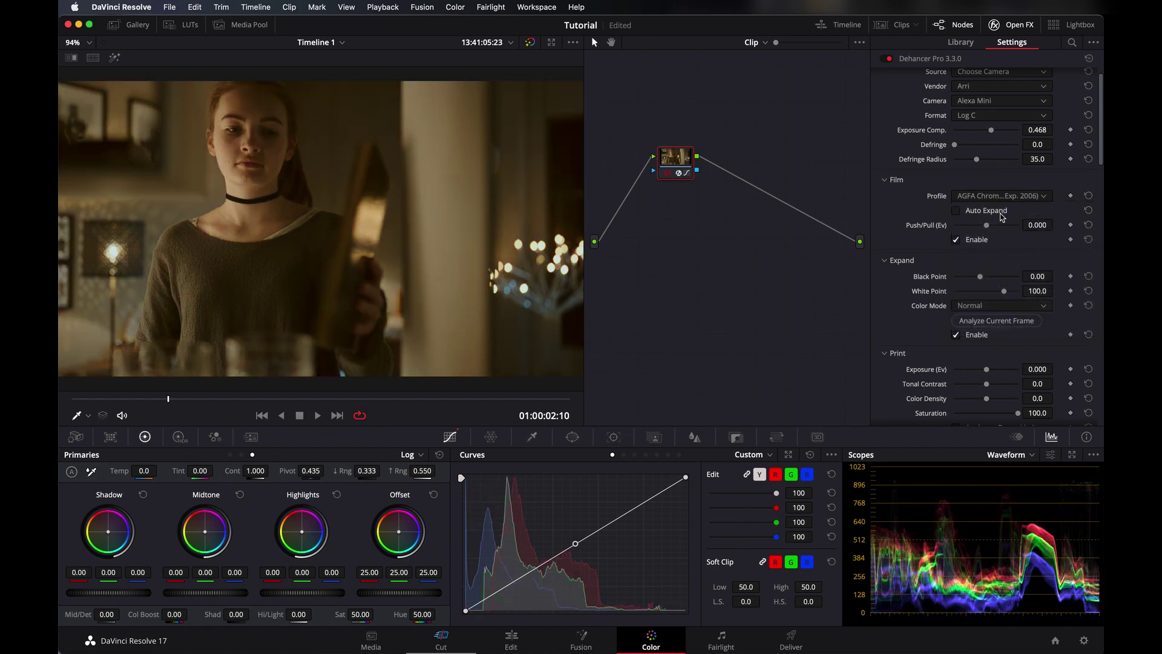
pyautogui.click(1001, 196)
pyautogui.click(994, 249)
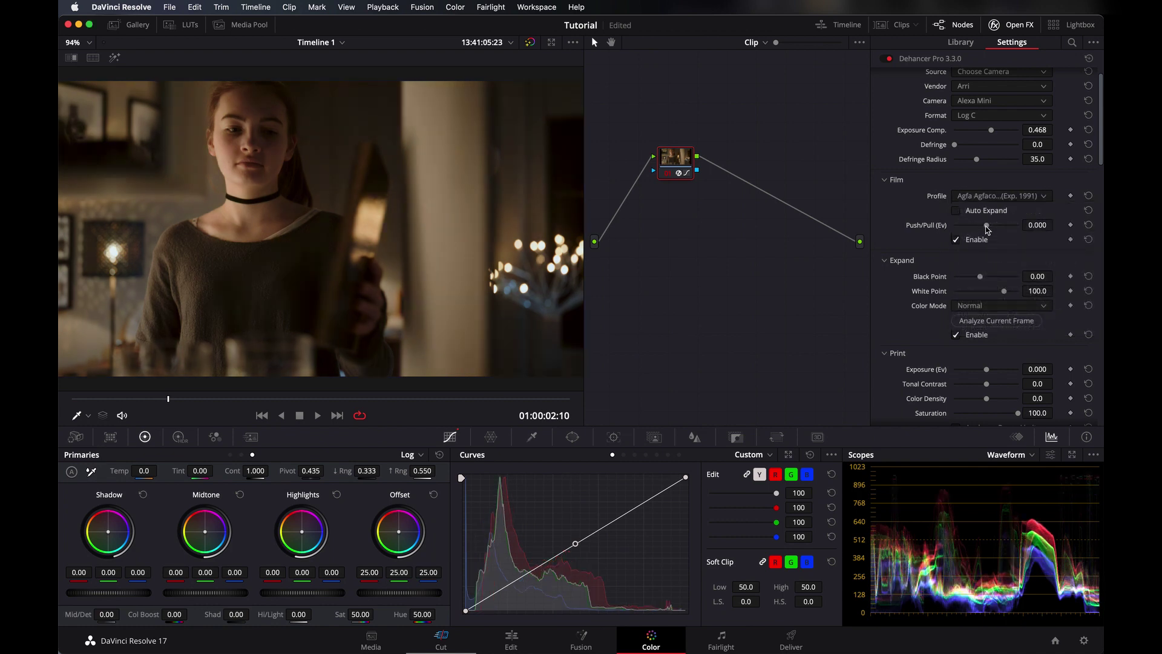
# Try pulling the film Push/Pull down, then return it to 0.000
pyautogui.moveTo(988, 229)
pyautogui.mouseDown()
pyautogui.moveTo(888, 226)
pyautogui.moveTo(1042, 226)
pyautogui.moveTo(1002, 231)
pyautogui.mouseUp()
pyautogui.moveTo(988, 231); pyautogui.dragTo(993, 232)
pyautogui.scroll(-5, 965, 267)
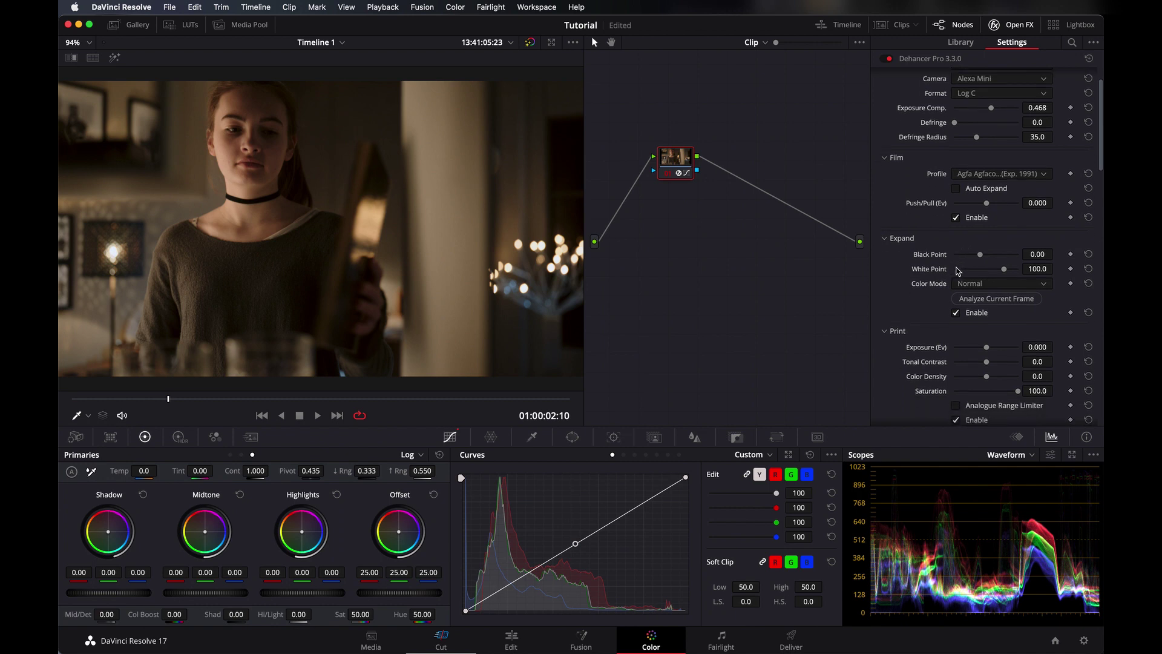
# Set Expand Black Point 1.10, White Point 112.6, keep Normal colour mode, and compare bypassed with Ctrl+D
pyautogui.moveTo(982, 209)
pyautogui.mouseDown()
pyautogui.moveTo(1014, 223)
pyautogui.moveTo(982, 211)
pyautogui.mouseUp()
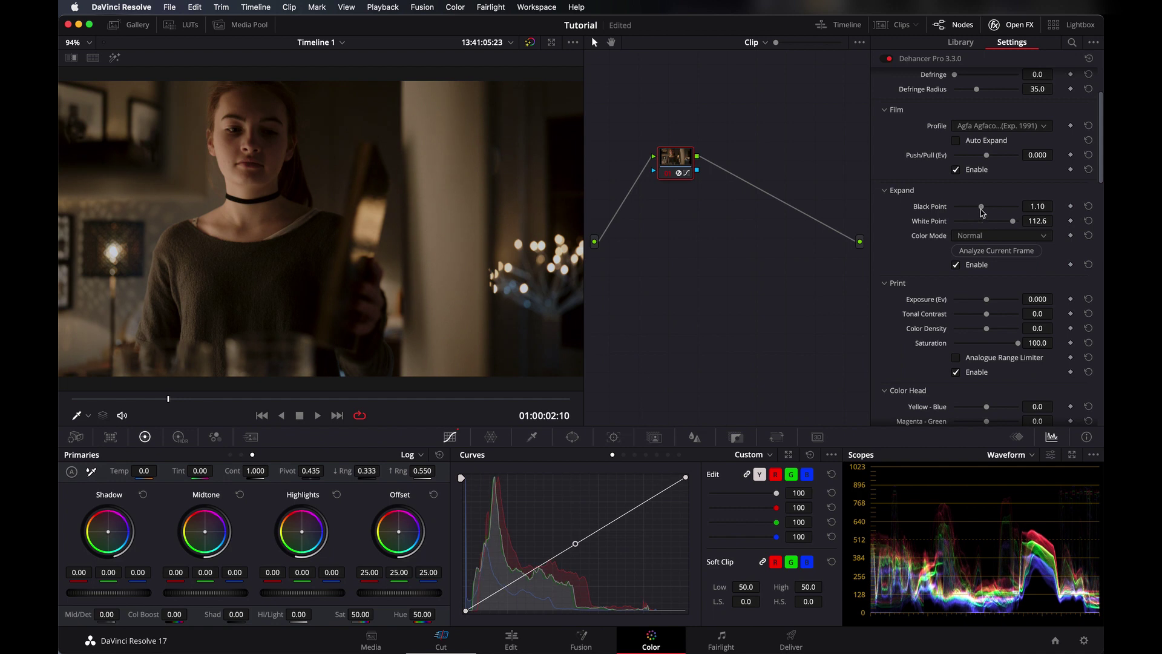
pyautogui.scroll(-2, 926, 257)
pyautogui.click(992, 210)
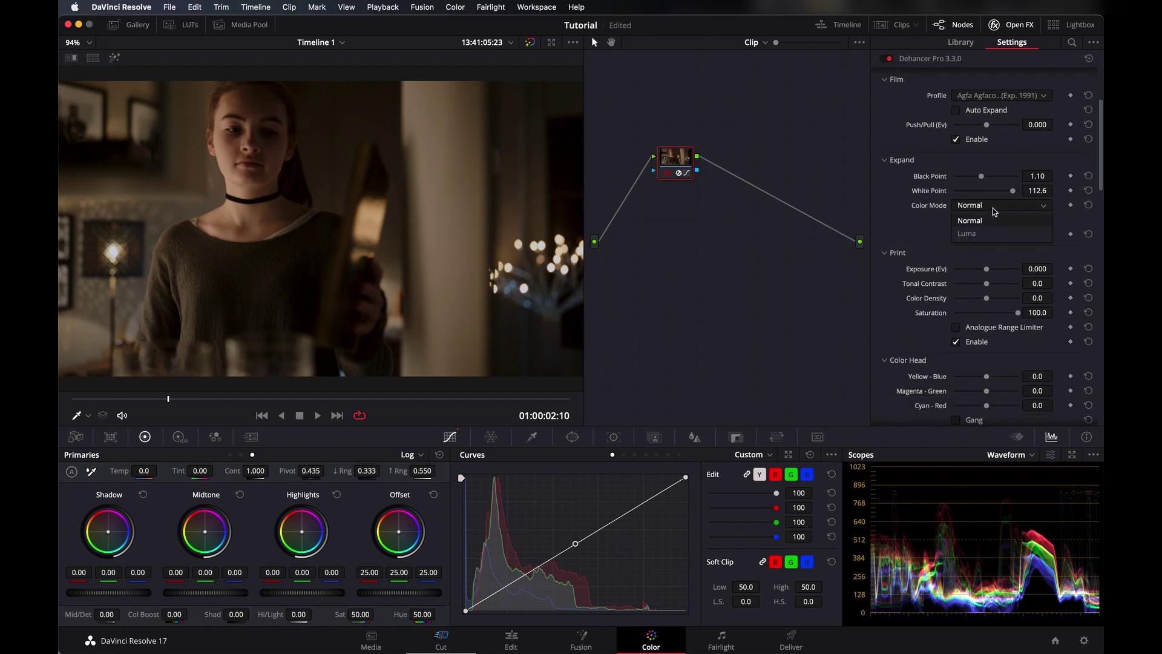
pyautogui.click(993, 216)
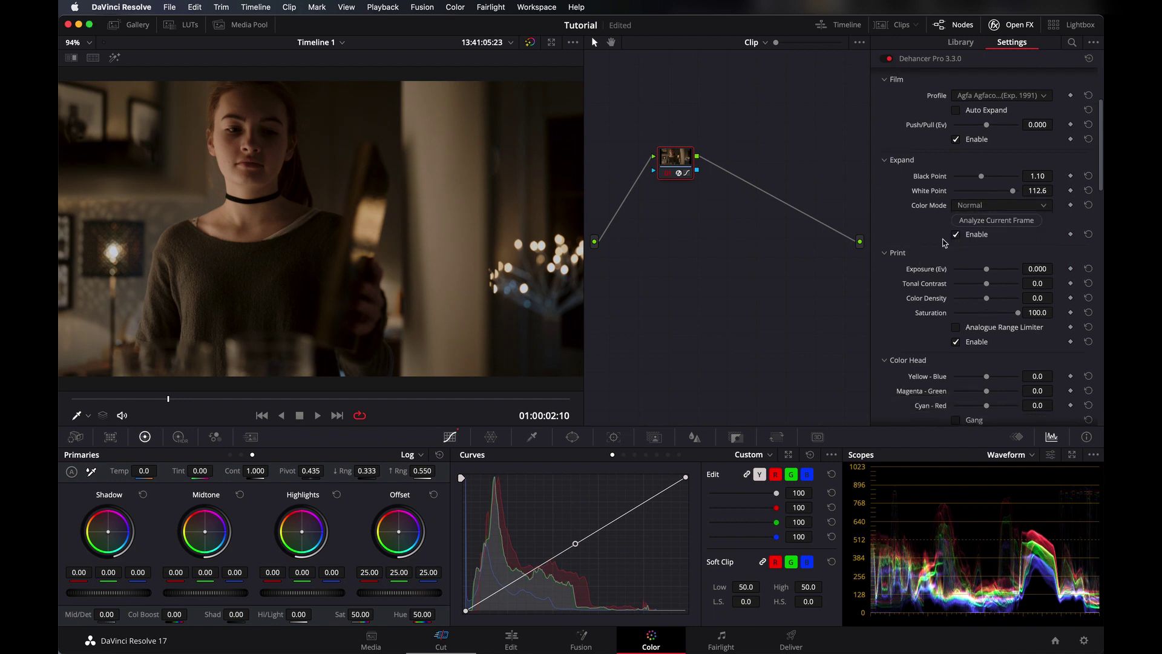
pyautogui.scroll(5, 946, 244)
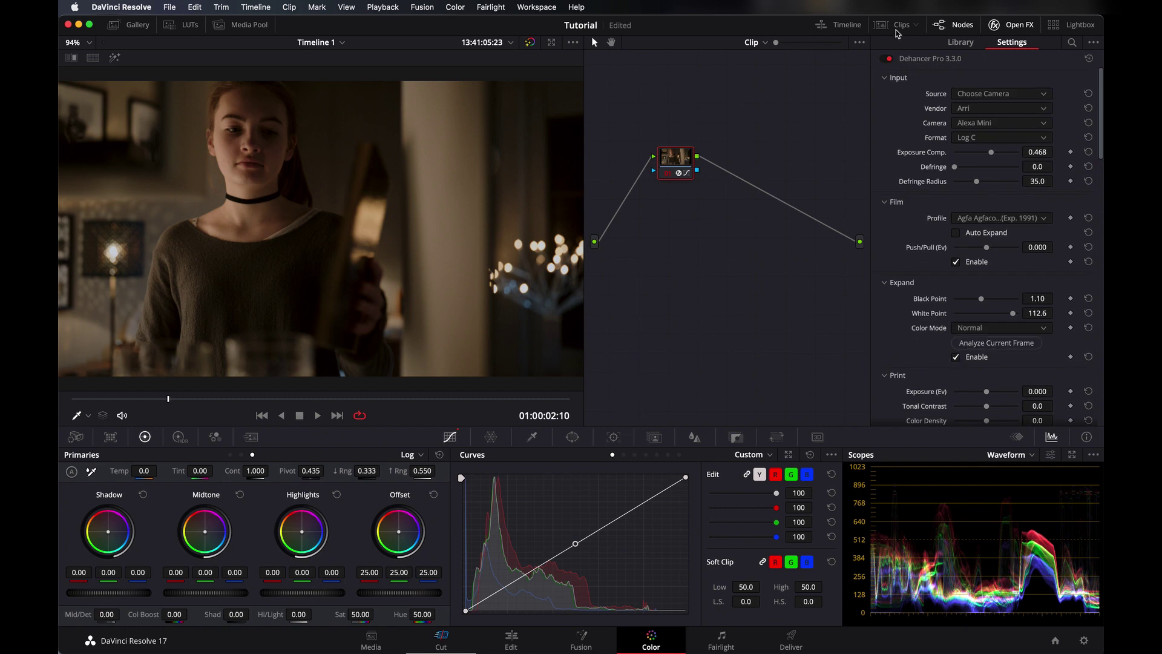
pyautogui.hotkey('ctrl', 'd')
pyautogui.hotkey('ctrl', 'd')
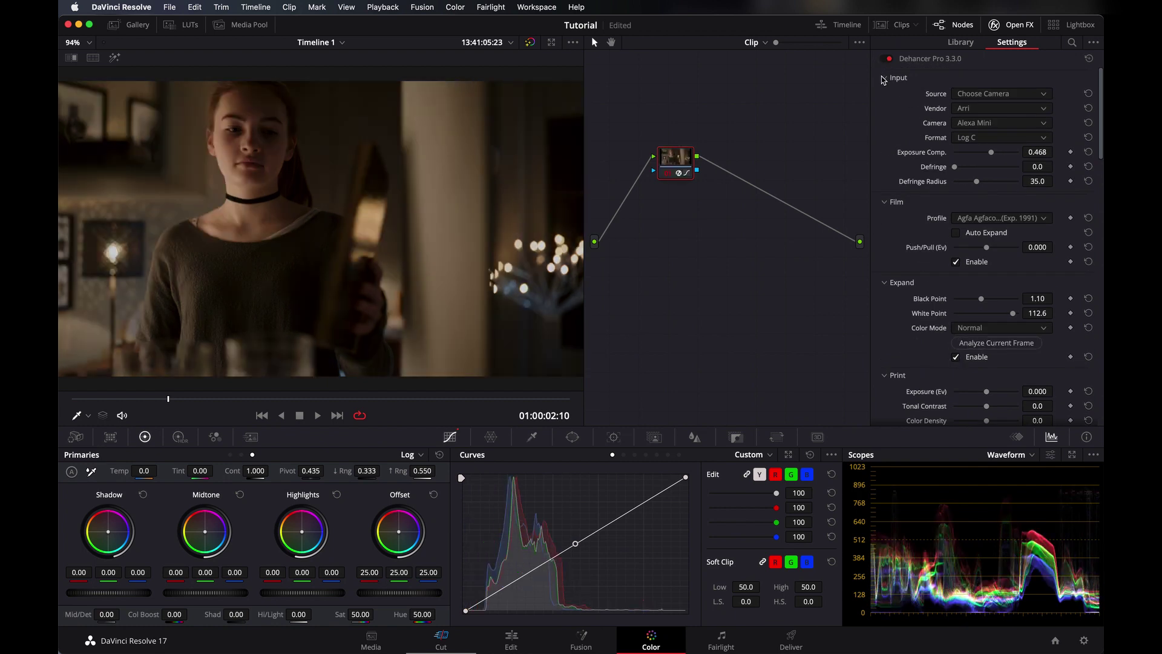
pyautogui.scroll(-3, 913, 273)
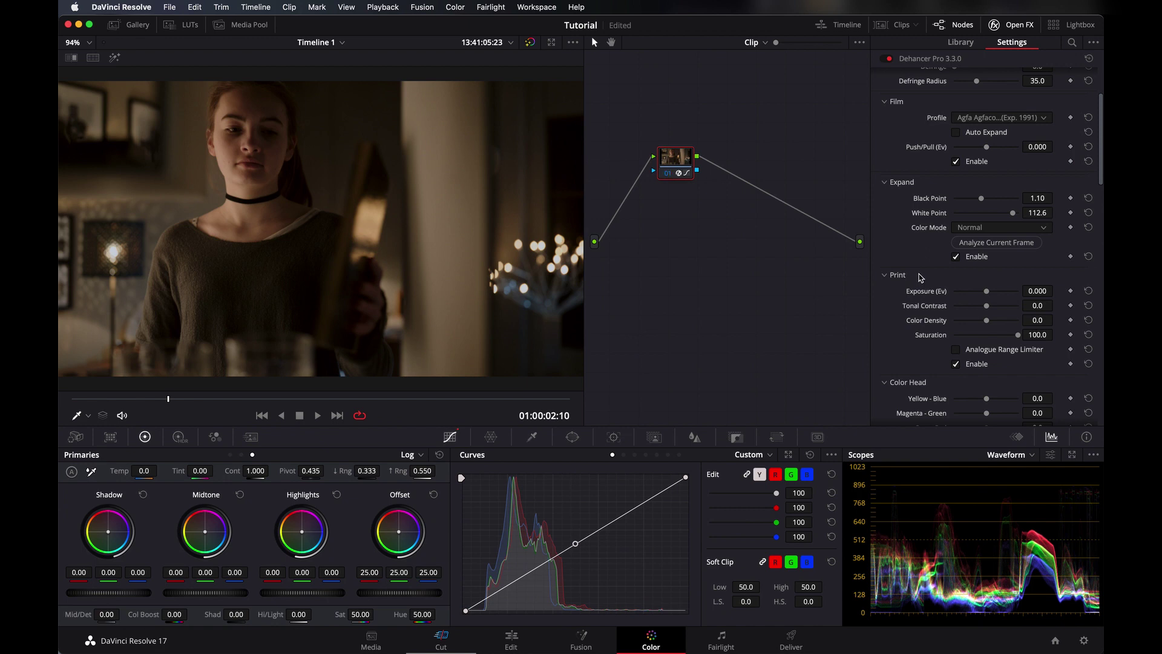
# Adjust Print Tonal Contrast and drag Saturation from 0.0 back up to 100.0
pyautogui.moveTo(988, 308); pyautogui.dragTo(939, 320)
pyautogui.scroll(-1, 1019, 340)
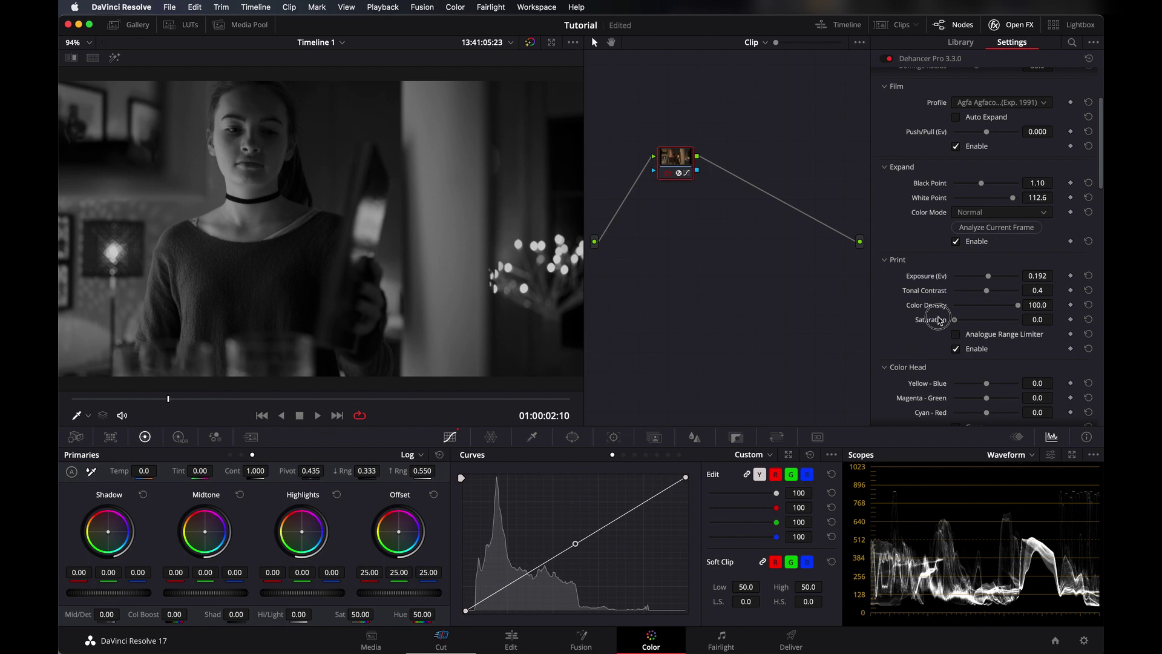
pyautogui.moveTo(956, 320); pyautogui.dragTo(1053, 332)
pyautogui.scroll(-3, 993, 357)
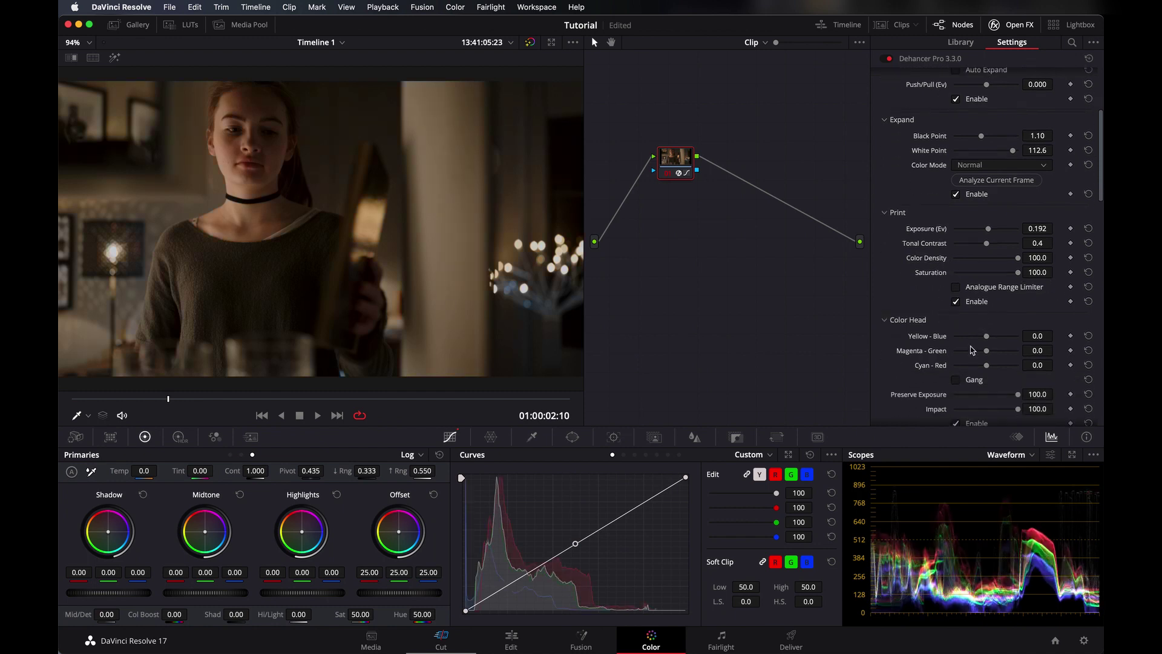
pyautogui.scroll(-3, 972, 350)
pyautogui.scroll(-3, 955, 295)
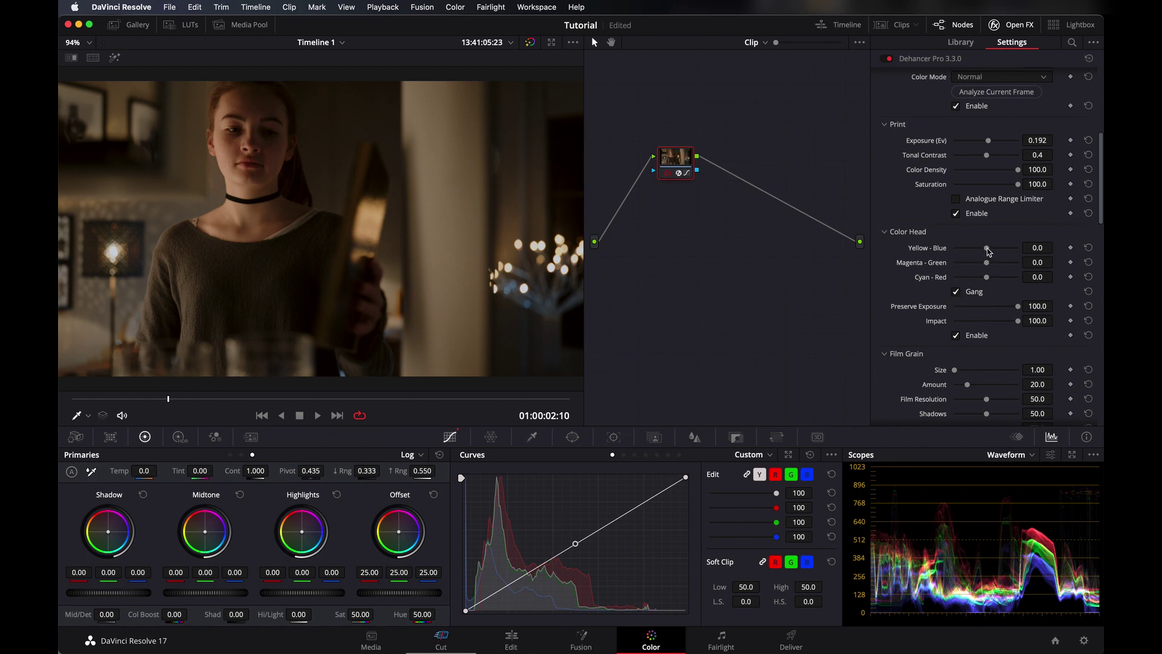
# After trying and resetting Gang, set Cyan-Red -4.0, Magenta-Green 0.6 and Yellow-Blue -1.8 unlinked
pyautogui.moveTo(989, 251); pyautogui.dragTo(988, 248)
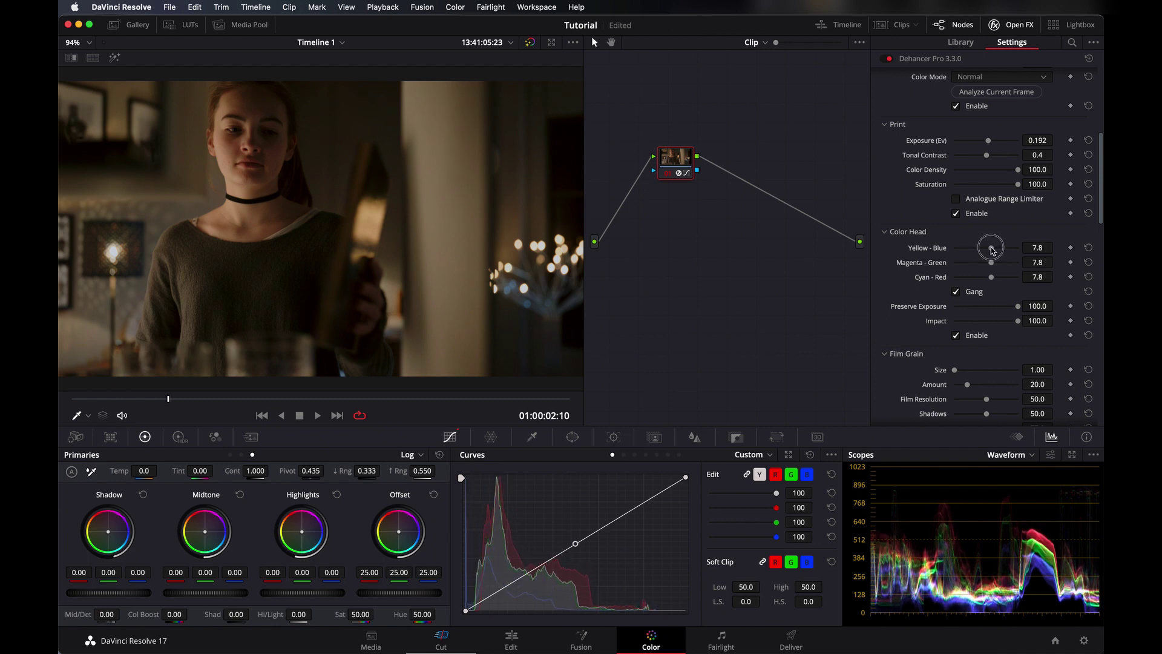
pyautogui.click(1089, 249)
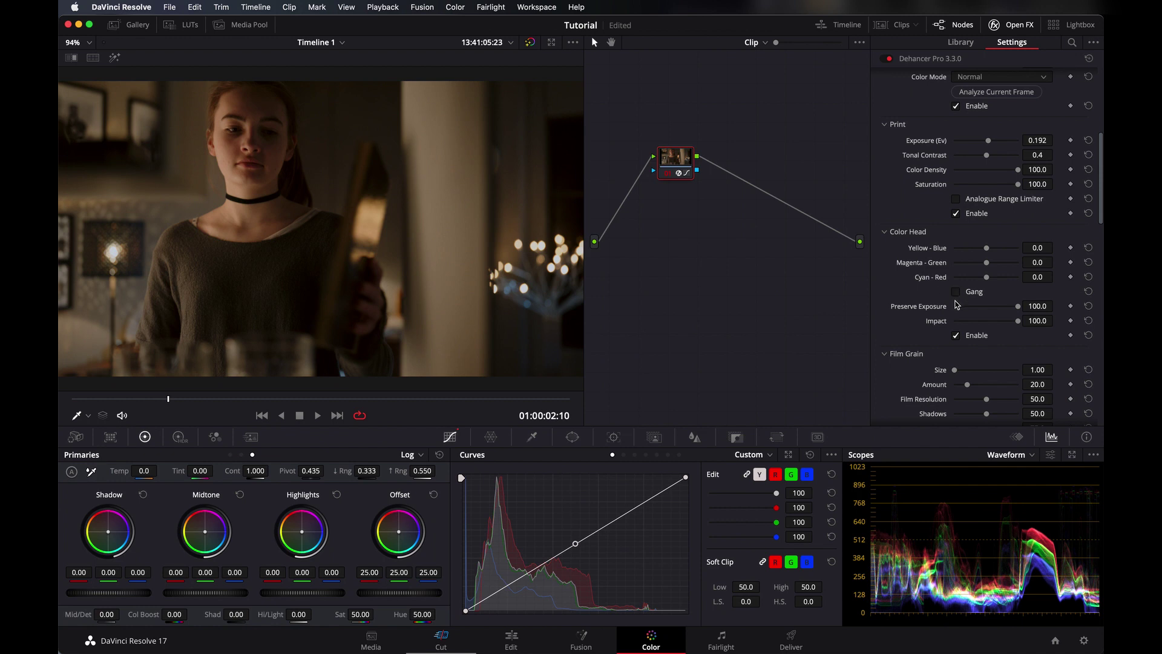
pyautogui.moveTo(987, 277); pyautogui.dragTo(983, 279)
pyautogui.click(1035, 277)
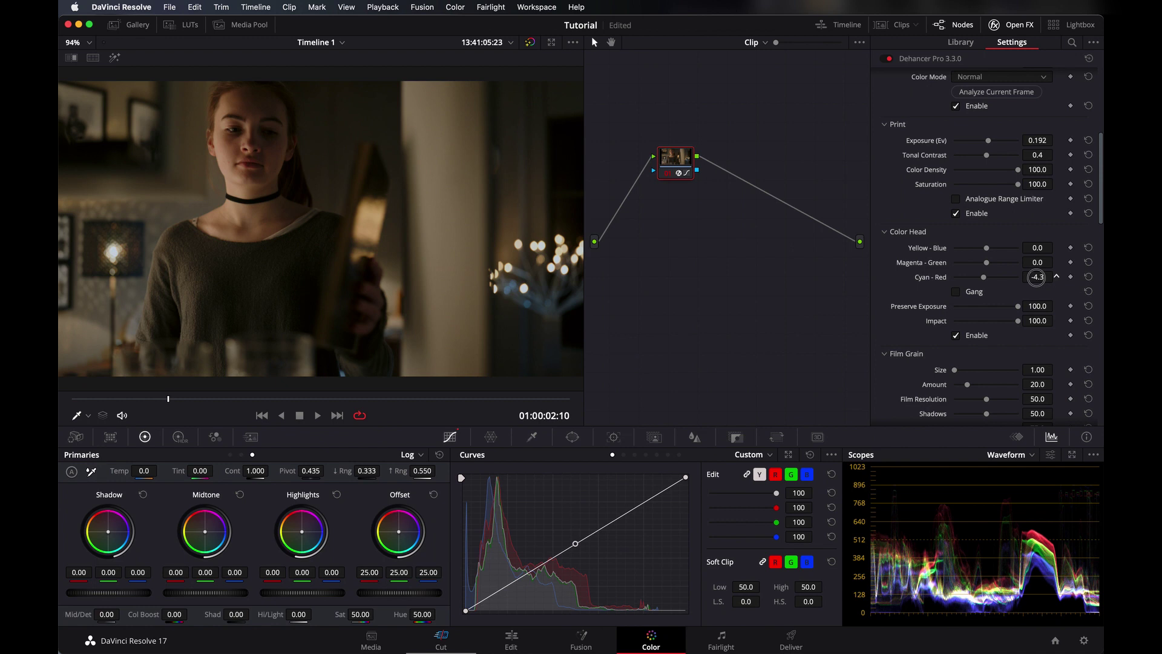
pyautogui.scroll(1, 1037, 276)
pyautogui.moveTo(1037, 262)
pyautogui.mouseDown()
pyautogui.moveTo(1011, 264)
pyautogui.moveTo(1038, 262)
pyautogui.moveTo(1036, 248)
pyautogui.moveTo(1008, 250)
pyautogui.moveTo(1021, 250)
pyautogui.mouseUp()
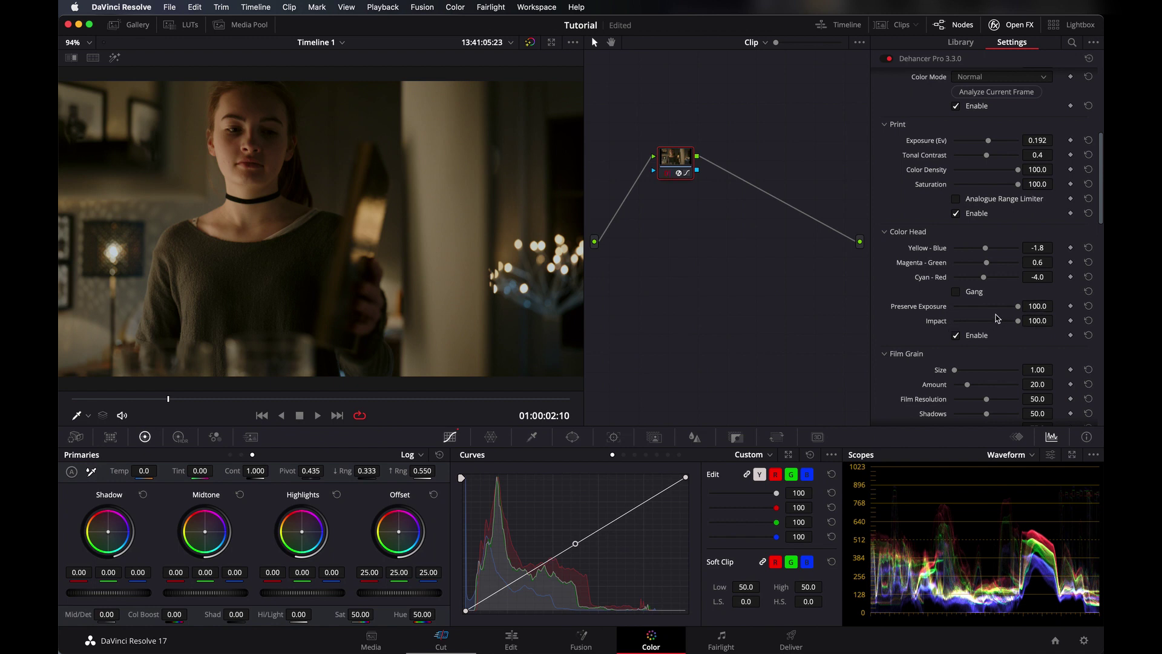
# Enable Film Grain, set Size to 1.20, and enlarge the viewer with Shift+F
pyautogui.scroll(-4, 956, 366)
pyautogui.scroll(-3, 908, 315)
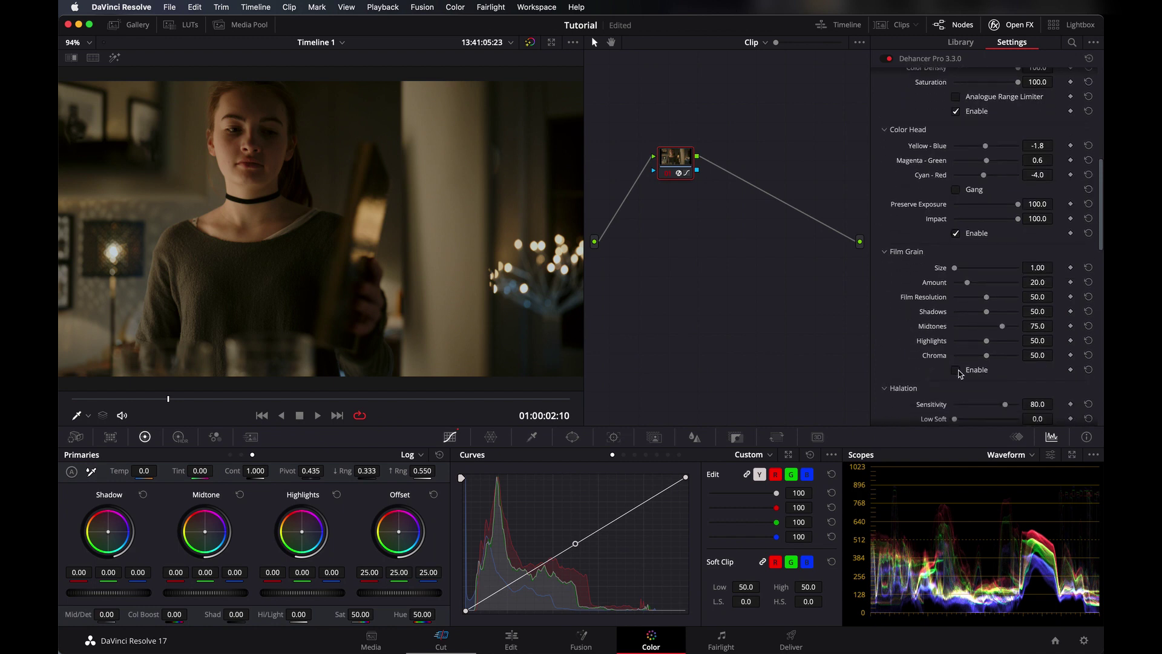
pyautogui.click(957, 370)
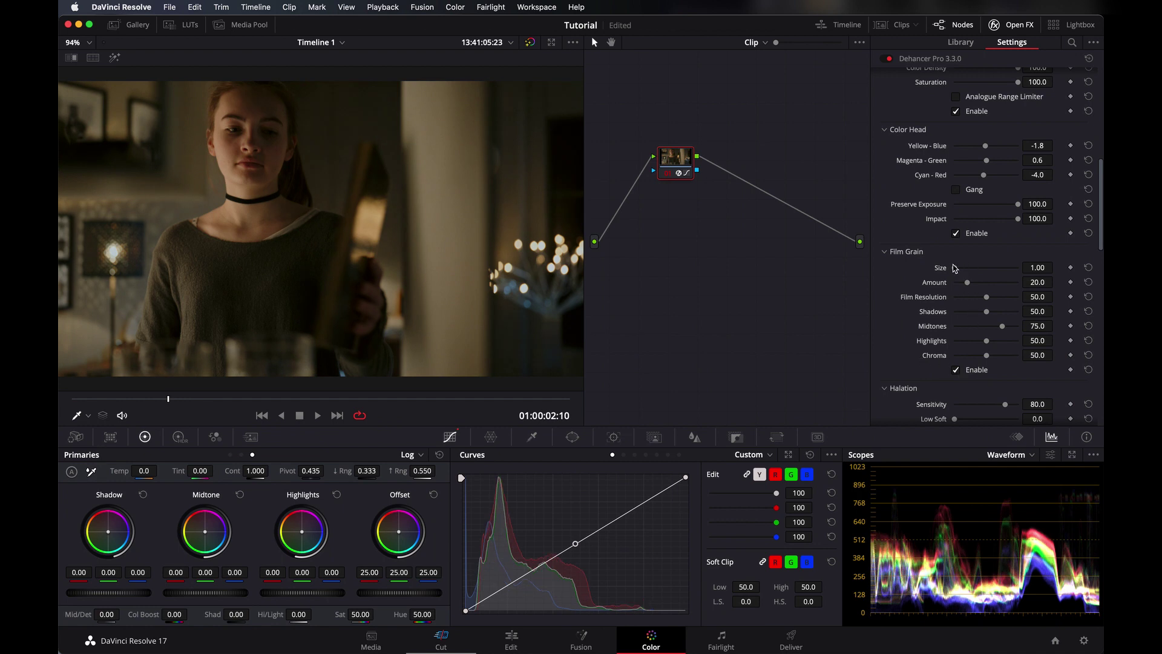
pyautogui.moveTo(954, 268); pyautogui.dragTo(964, 281)
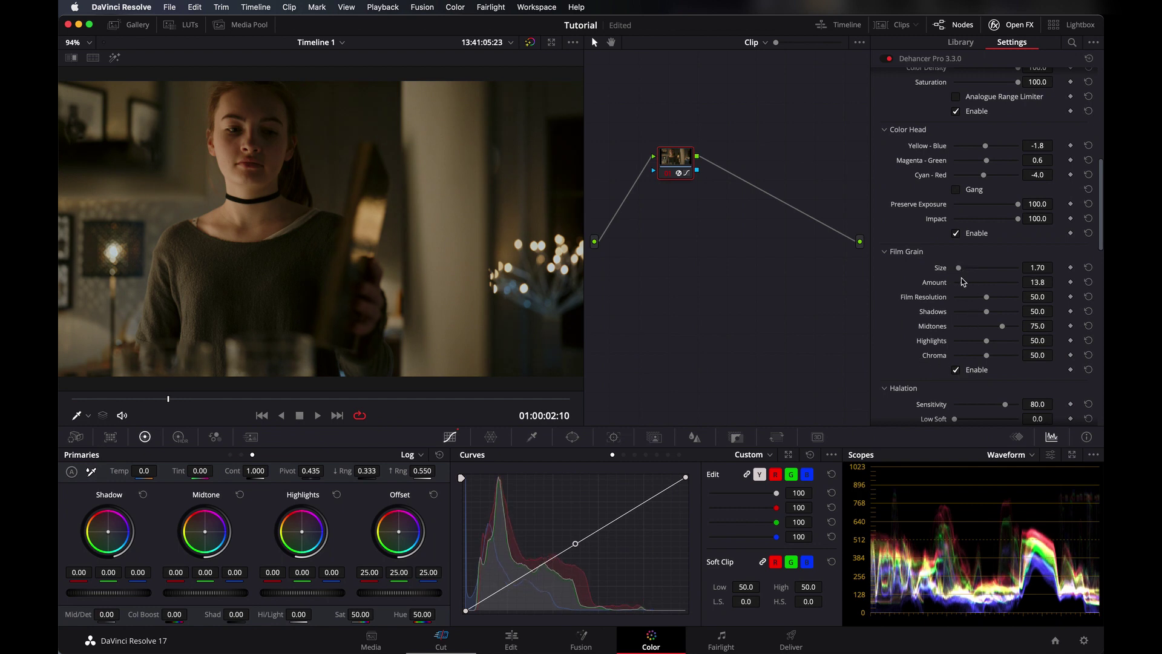
pyautogui.hotkey('shift', 'f')
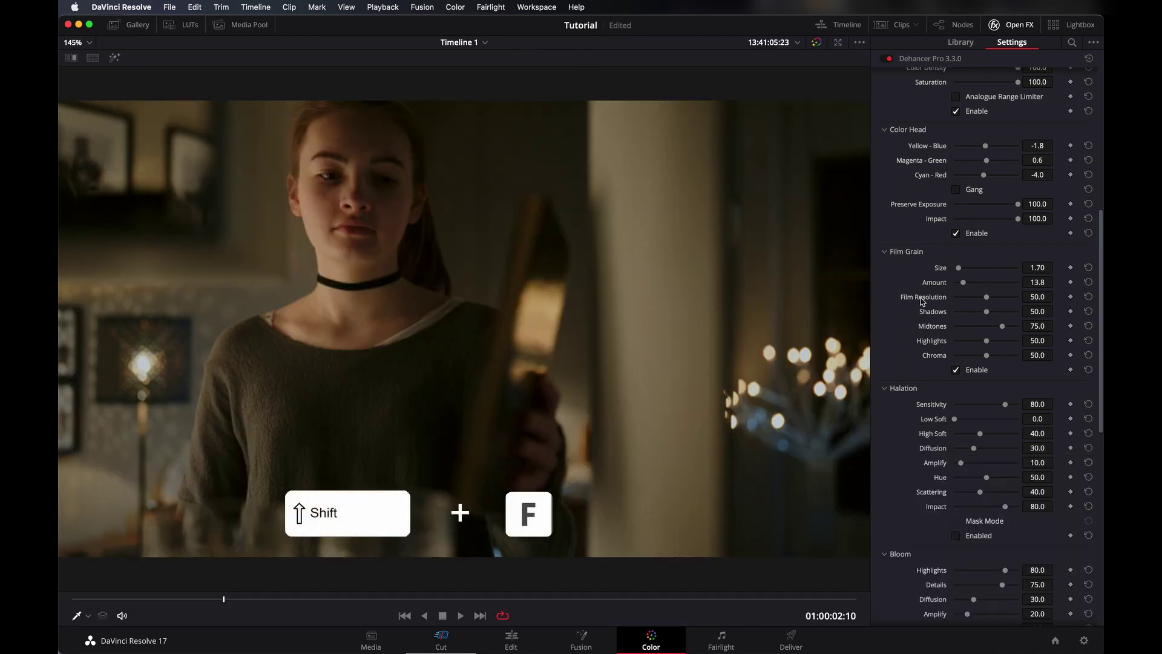
# Lower grain Amount to 5.5 with Film Resolution 30.3, then fit the image using Shift+Z
pyautogui.scroll(5, 407, 233)
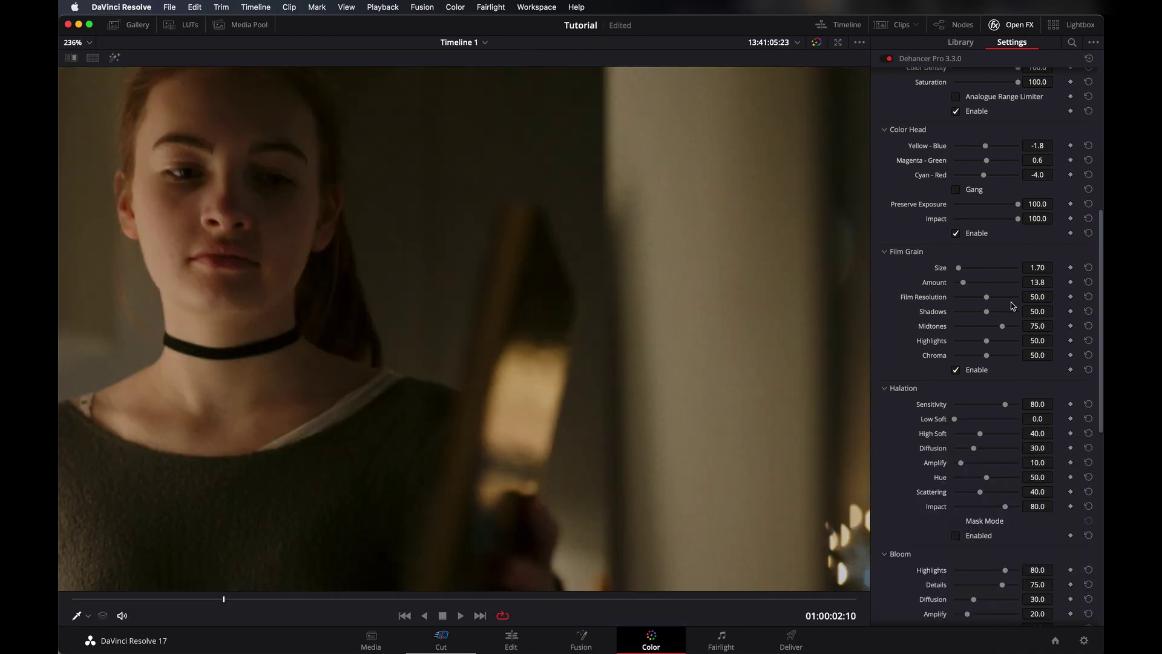
pyautogui.moveTo(962, 283); pyautogui.dragTo(976, 305)
pyautogui.scroll(-4, 945, 376)
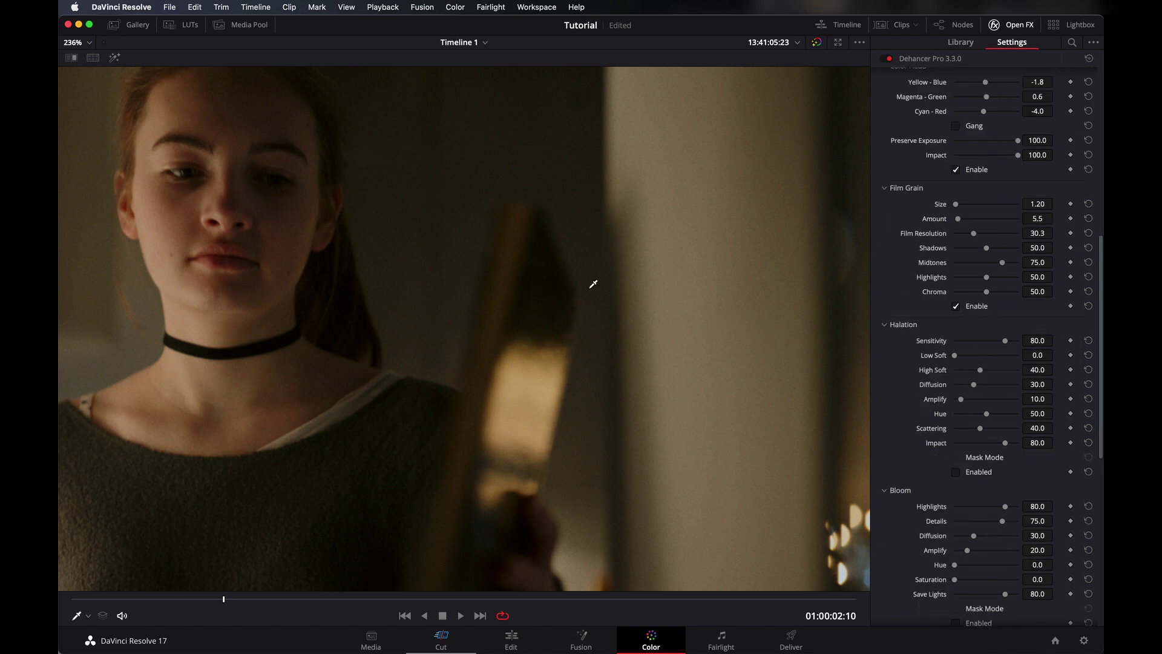
pyautogui.hotkey('shift', 'z')
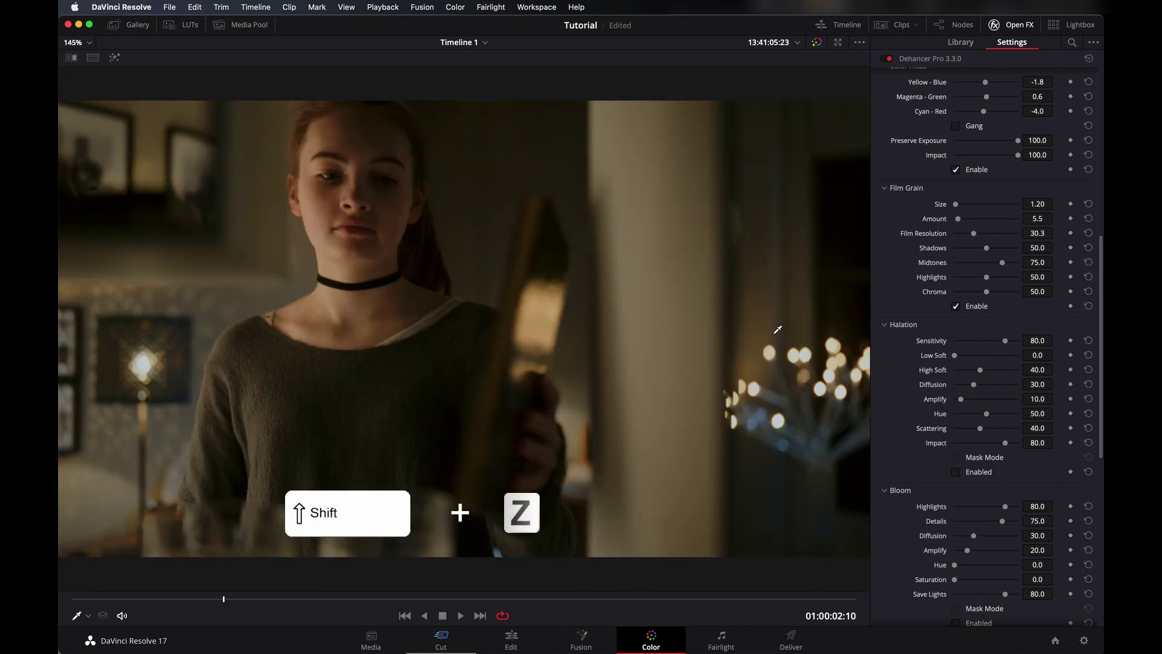
# Enable Halation at its defaults: Sensitivity 80.0, Scattering 40.0, Impact 80.0
pyautogui.scroll(-1, 945, 361)
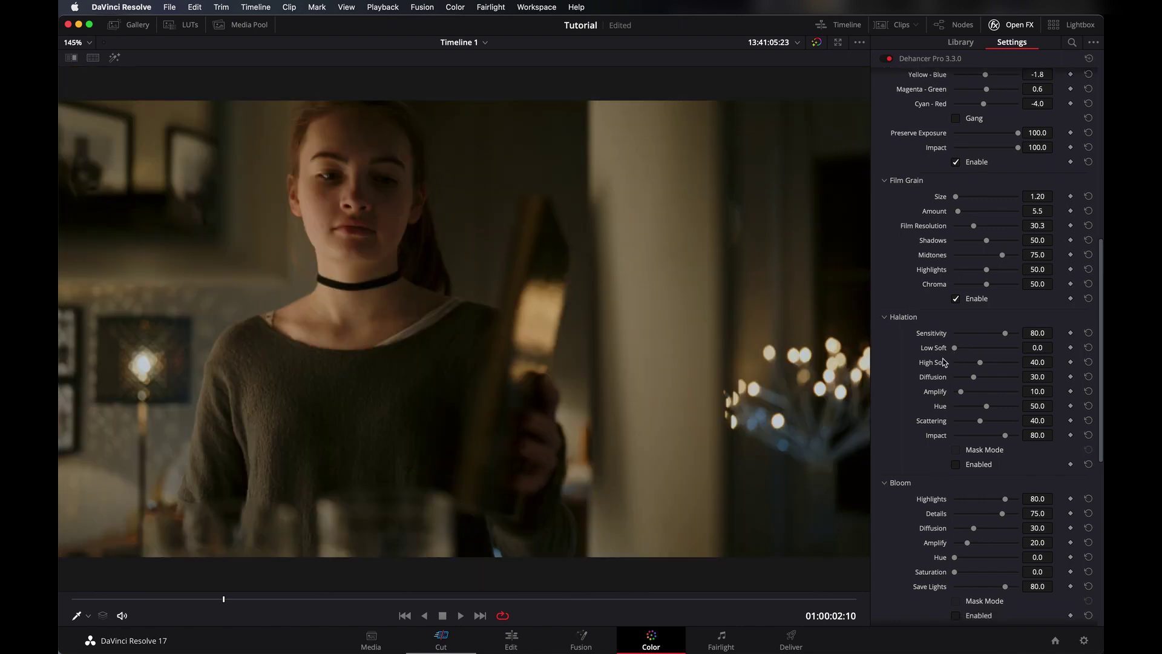
pyautogui.scroll(-5, 944, 362)
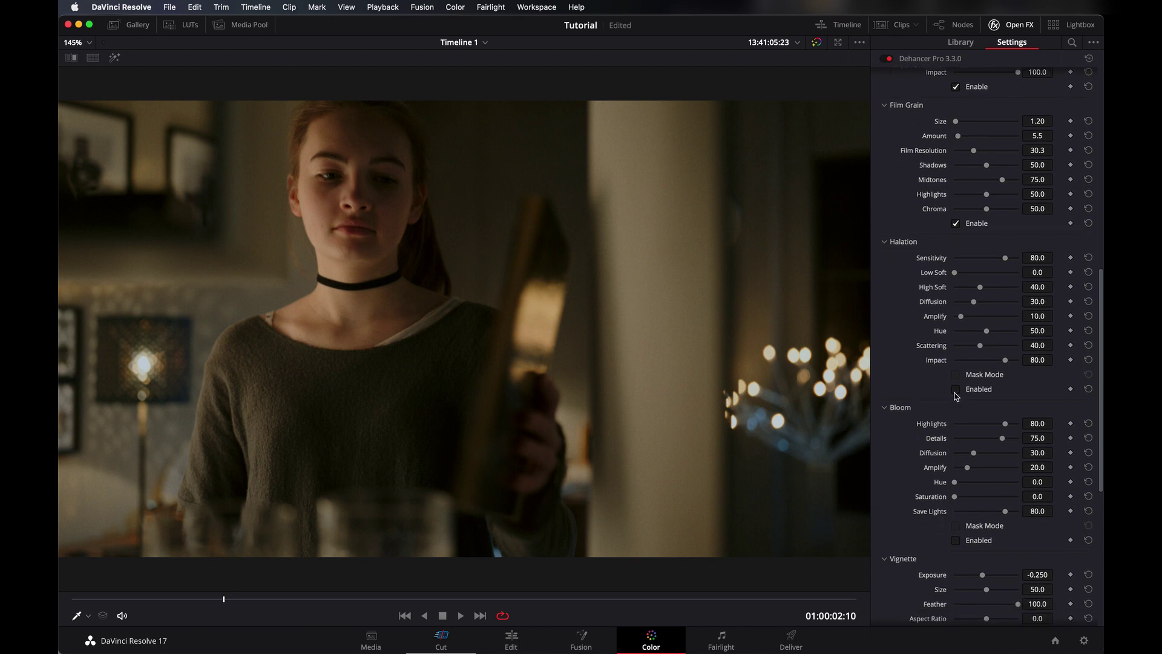
pyautogui.click(956, 389)
pyautogui.scroll(-5, 957, 400)
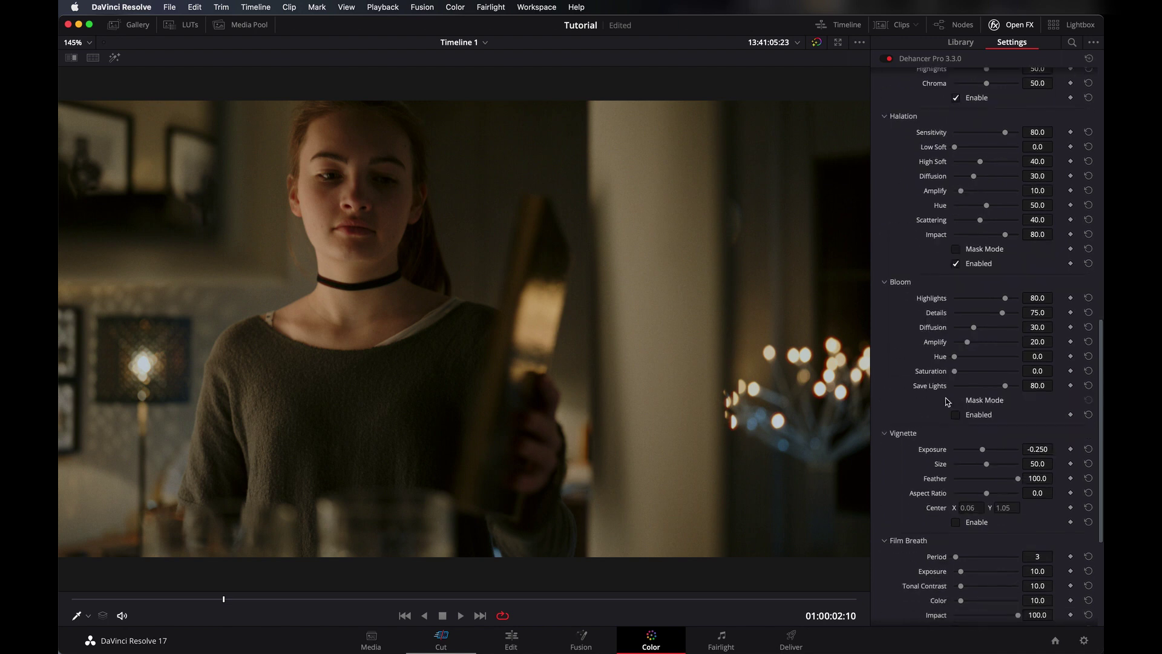
# Enable Bloom, toggling it off and on to compare the glow on the background bokeh lights
pyautogui.click(957, 415)
pyautogui.click(956, 415)
pyautogui.click(956, 416)
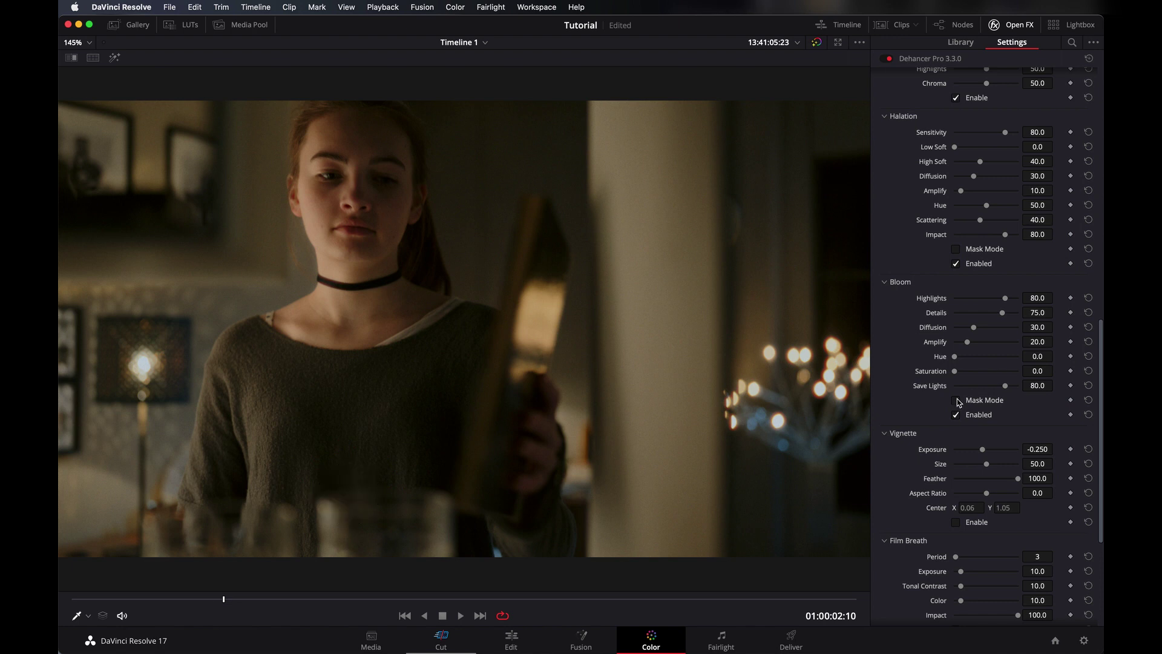
# Preview the Bloom mask on its own, then return to the normal graded image
pyautogui.click(957, 401)
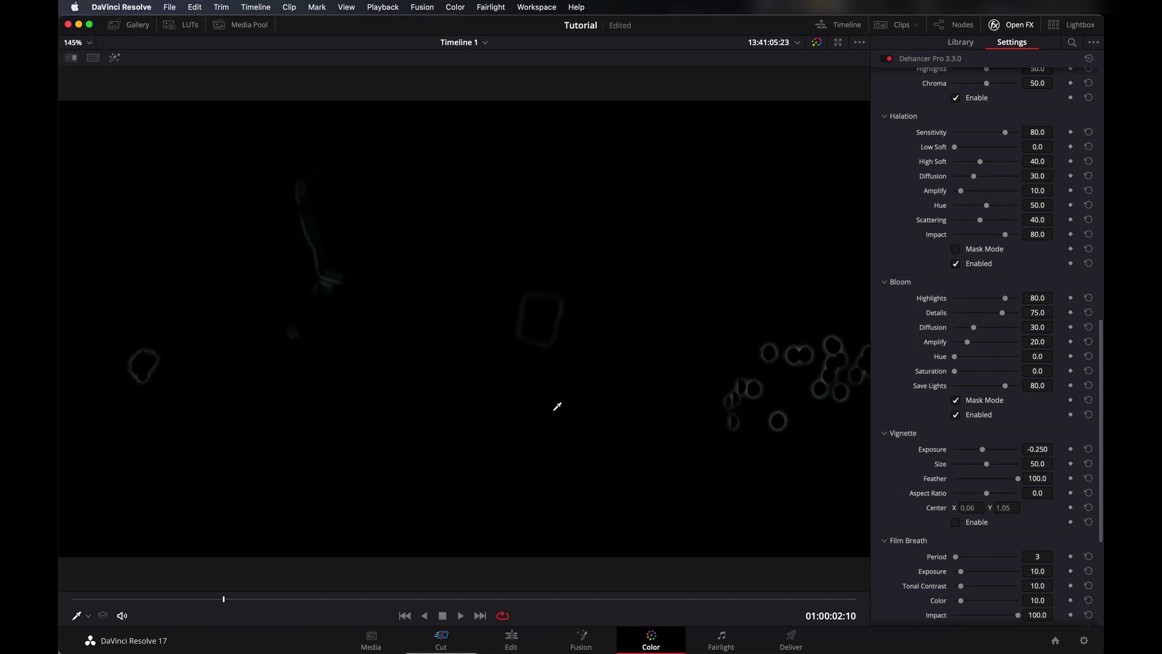
pyautogui.click(956, 401)
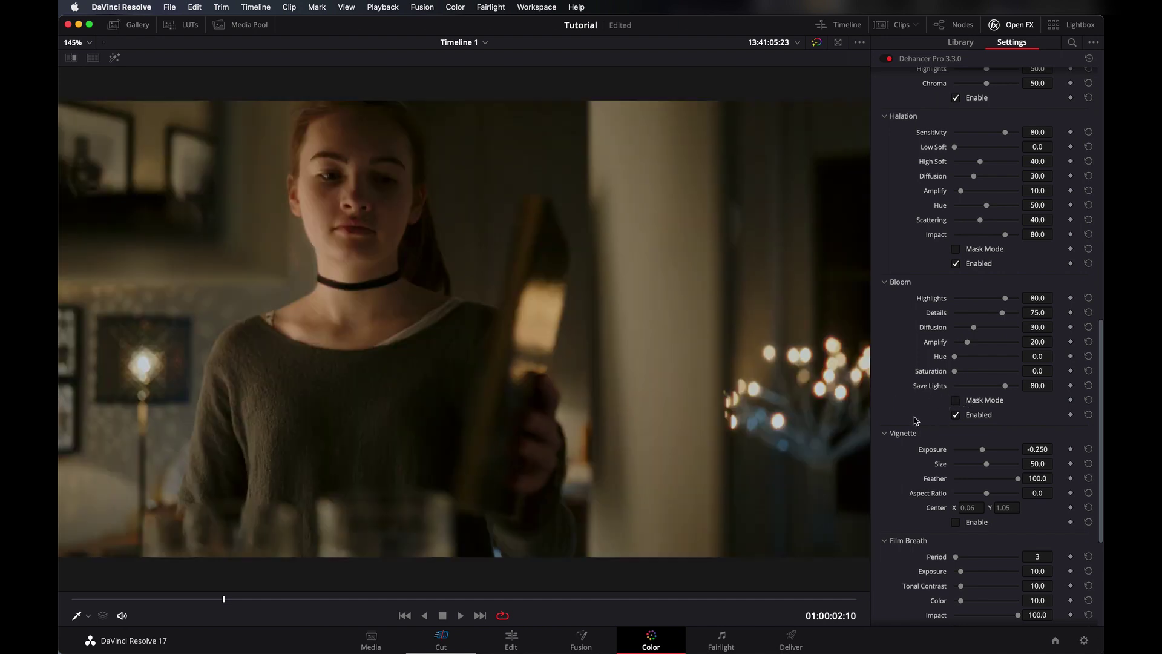
pyautogui.scroll(-2, 917, 424)
# Enable the Vignette and try a darker Exposure, leaving it at -0.250 with Size 50.0 and Feather 100.0
pyautogui.scroll(-4, 917, 424)
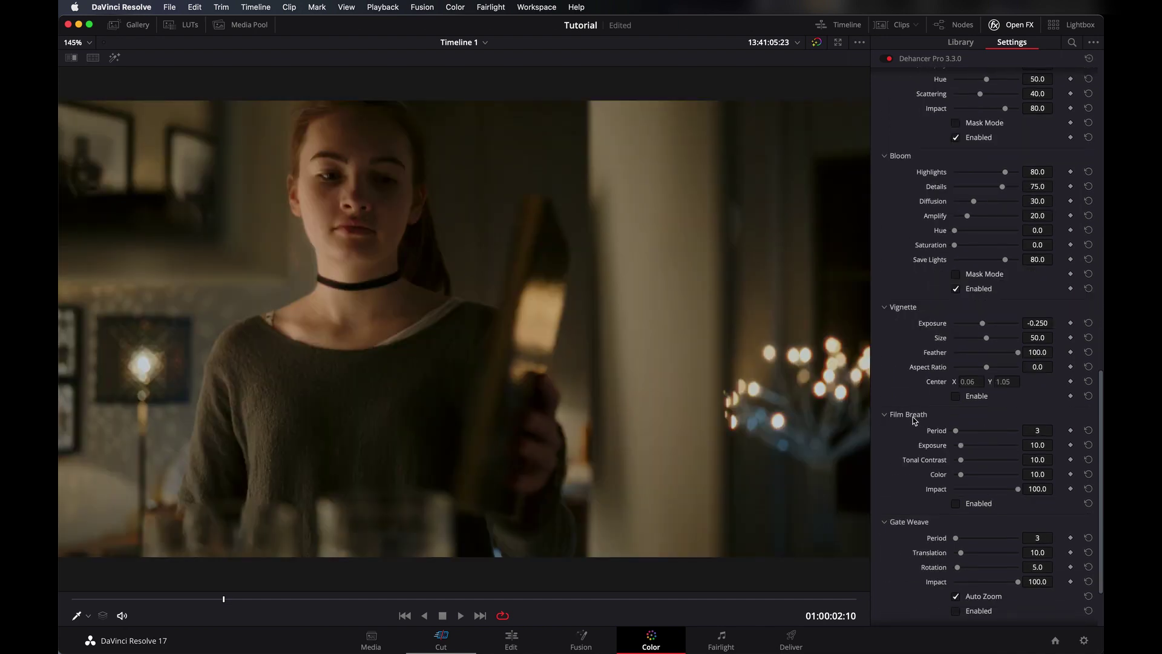
pyautogui.click(957, 397)
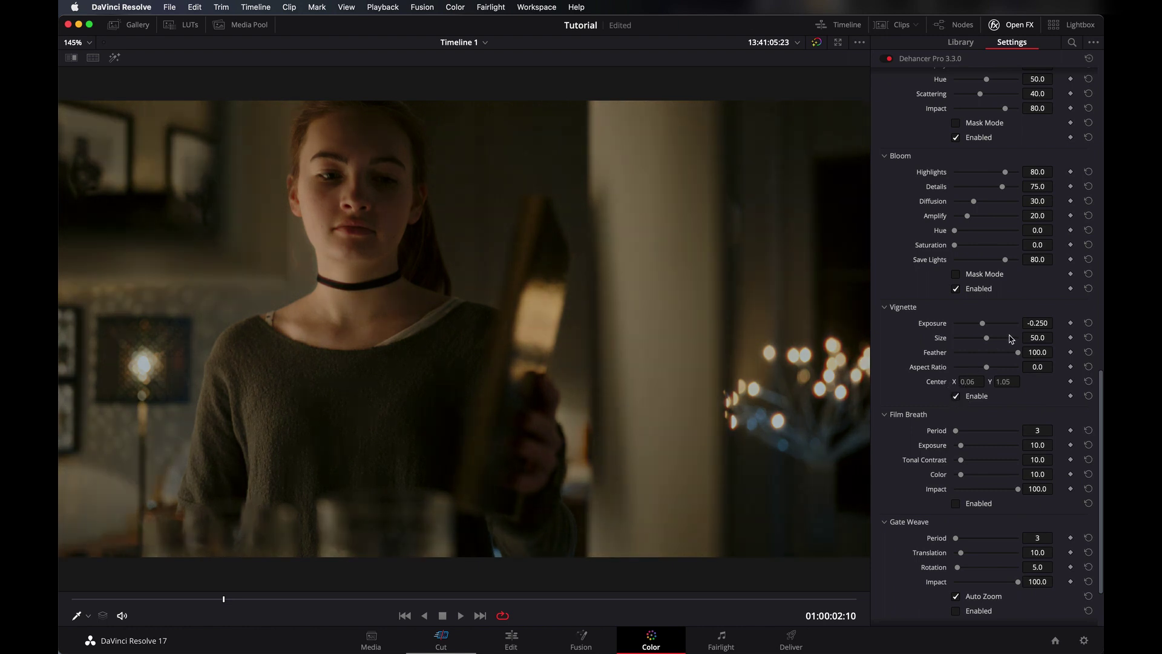
pyautogui.moveTo(1039, 323); pyautogui.dragTo(521, 324)
pyautogui.scroll(-3, 909, 412)
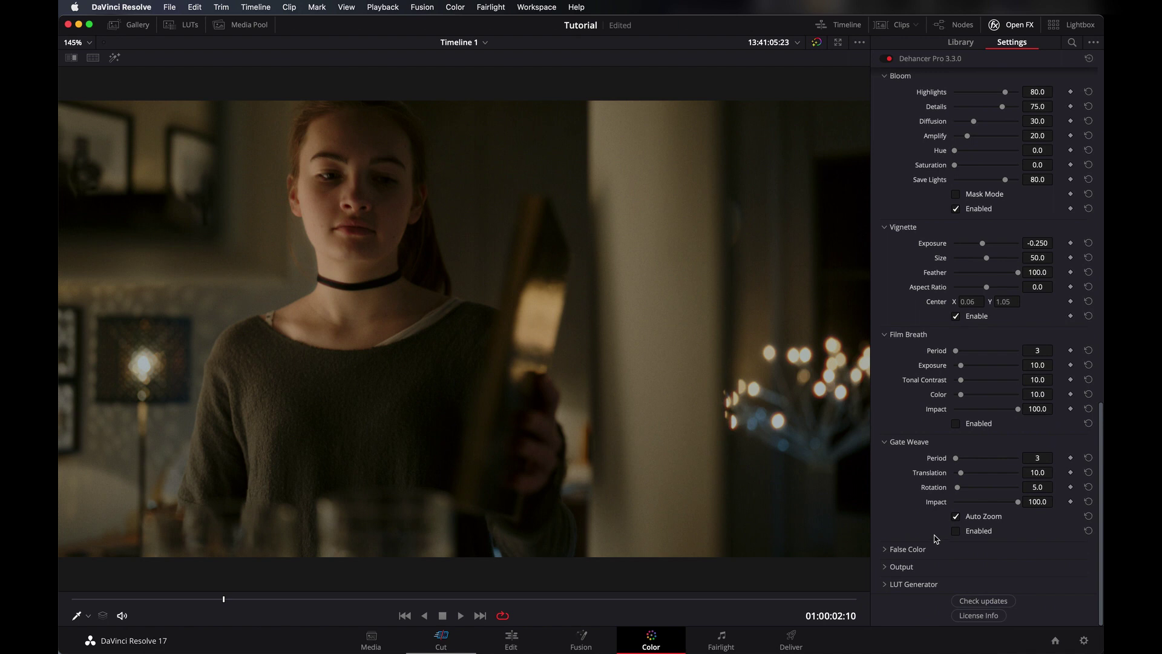
pyautogui.scroll(10, 902, 276)
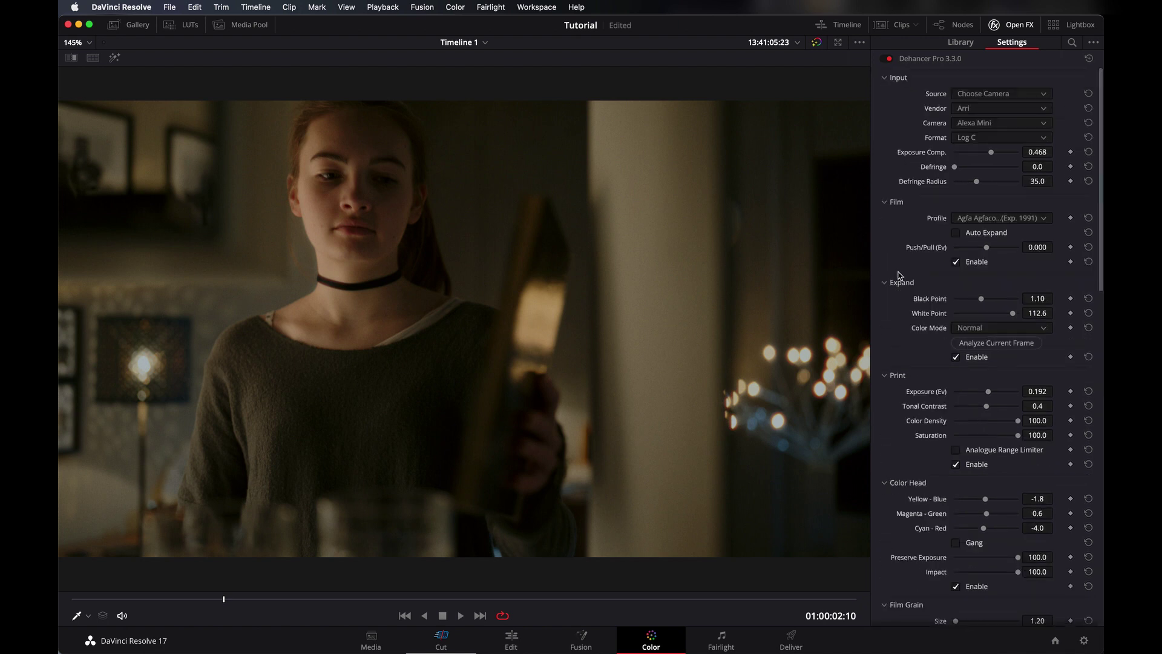
pyautogui.click(969, 267)
pyautogui.click(970, 267)
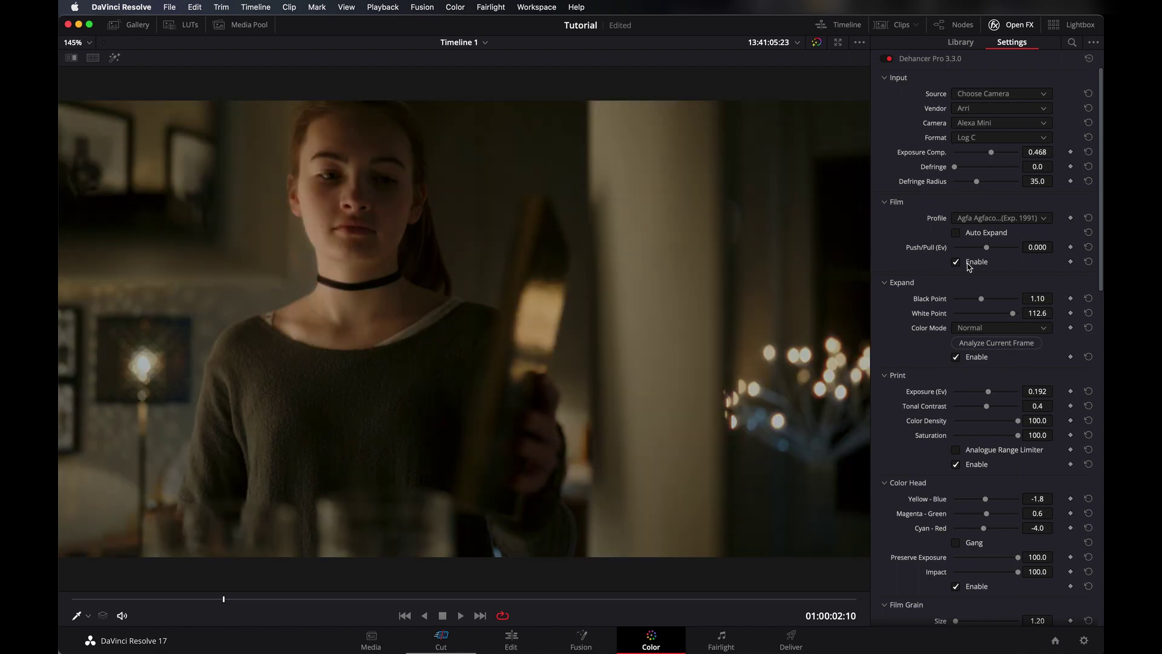